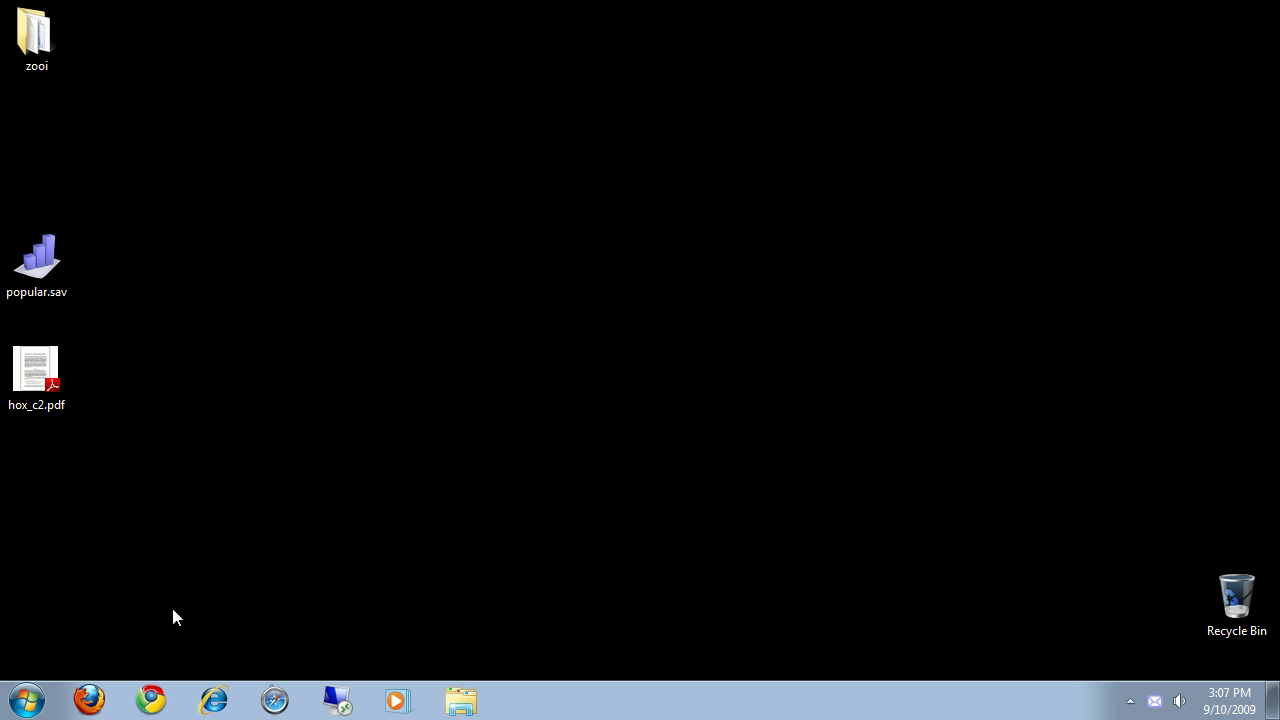
Step: Open hox_c2.pdf in Adobe Reader at 100% zoom, then minimize the reader
double_click(57, 390)
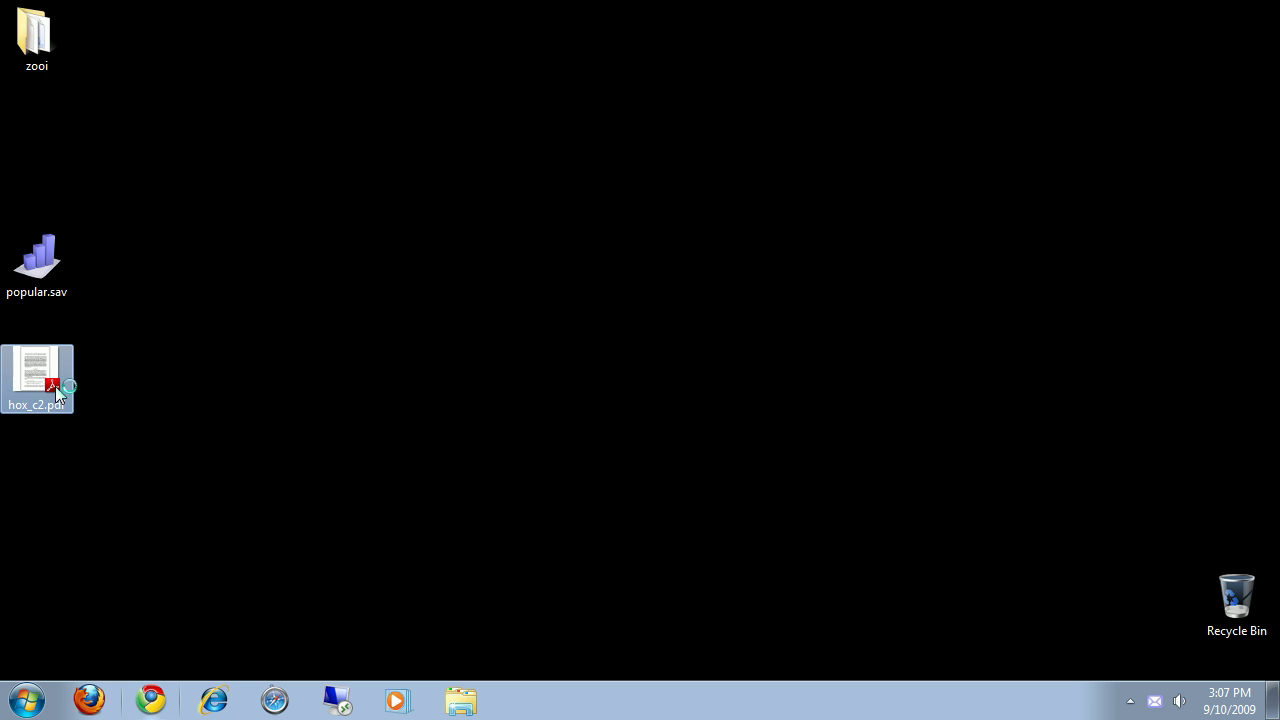
left_click(397, 70)
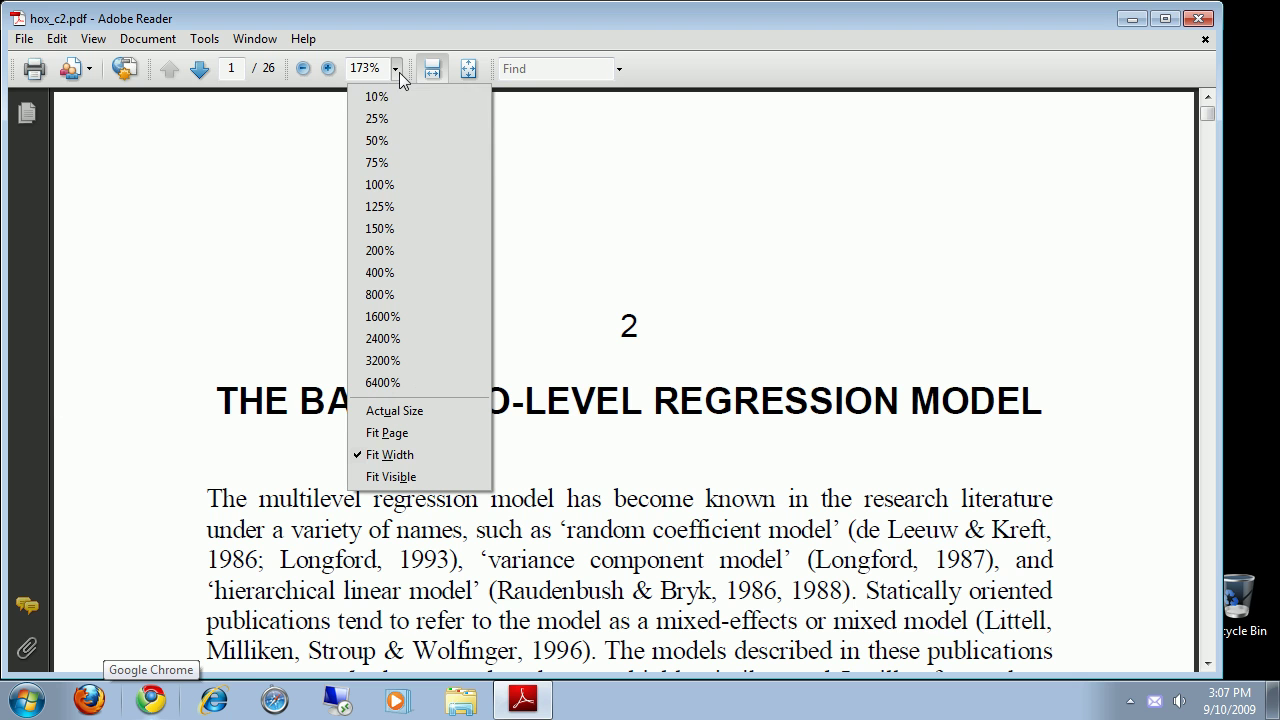
left_click(380, 186)
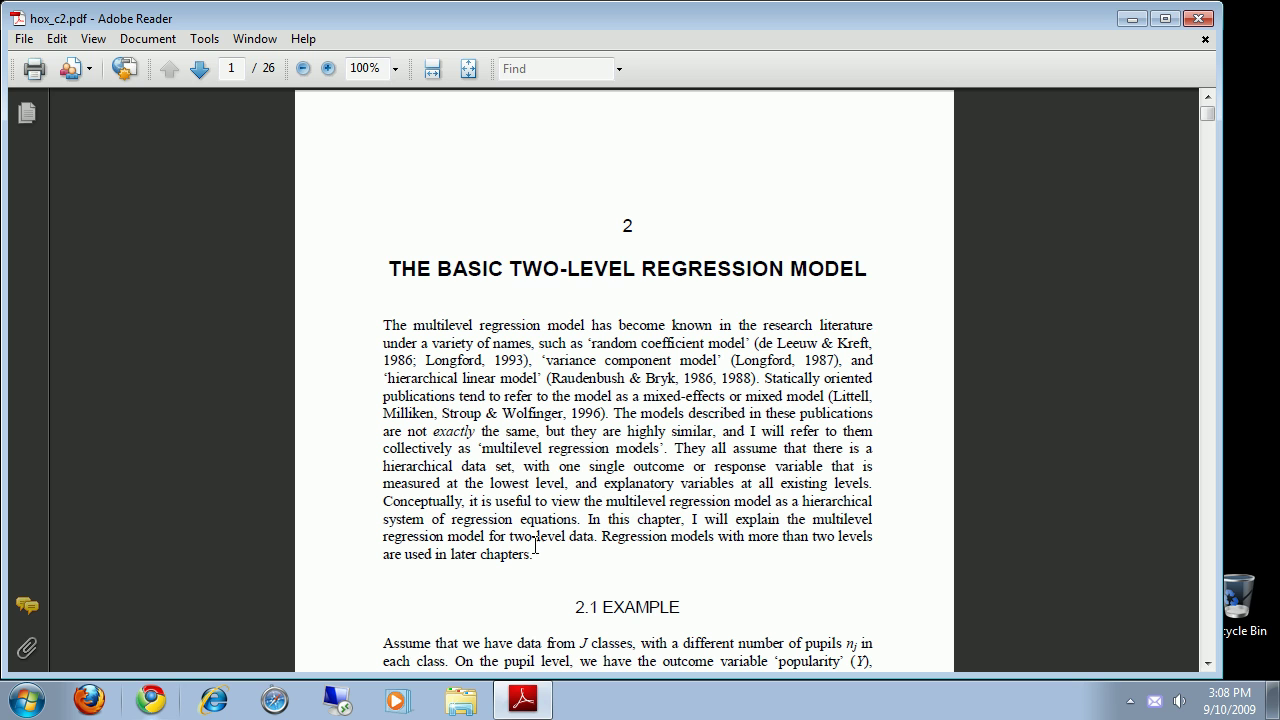
left_click(522, 700)
Step: Load yeroon.net/lme4 in Chrome and show it full screen with F11
left_click(72, 290)
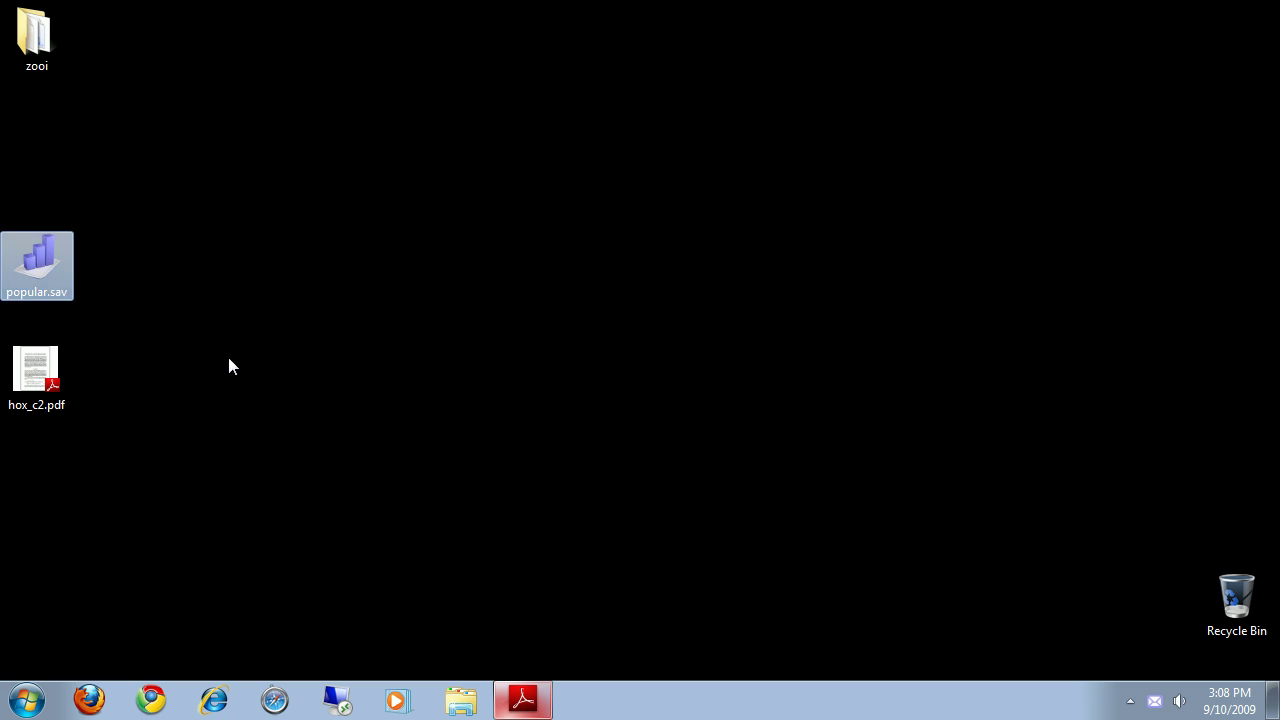
left_click(151, 700)
left_click(367, 51)
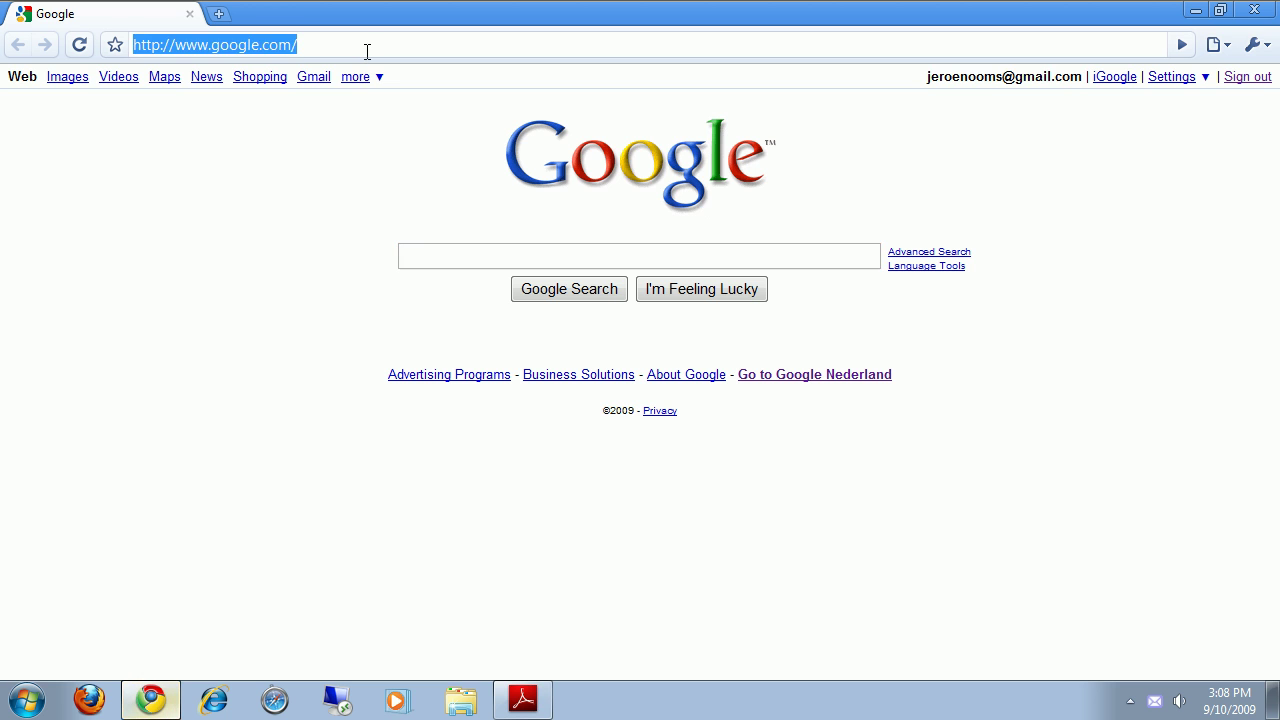
type("yeroon")
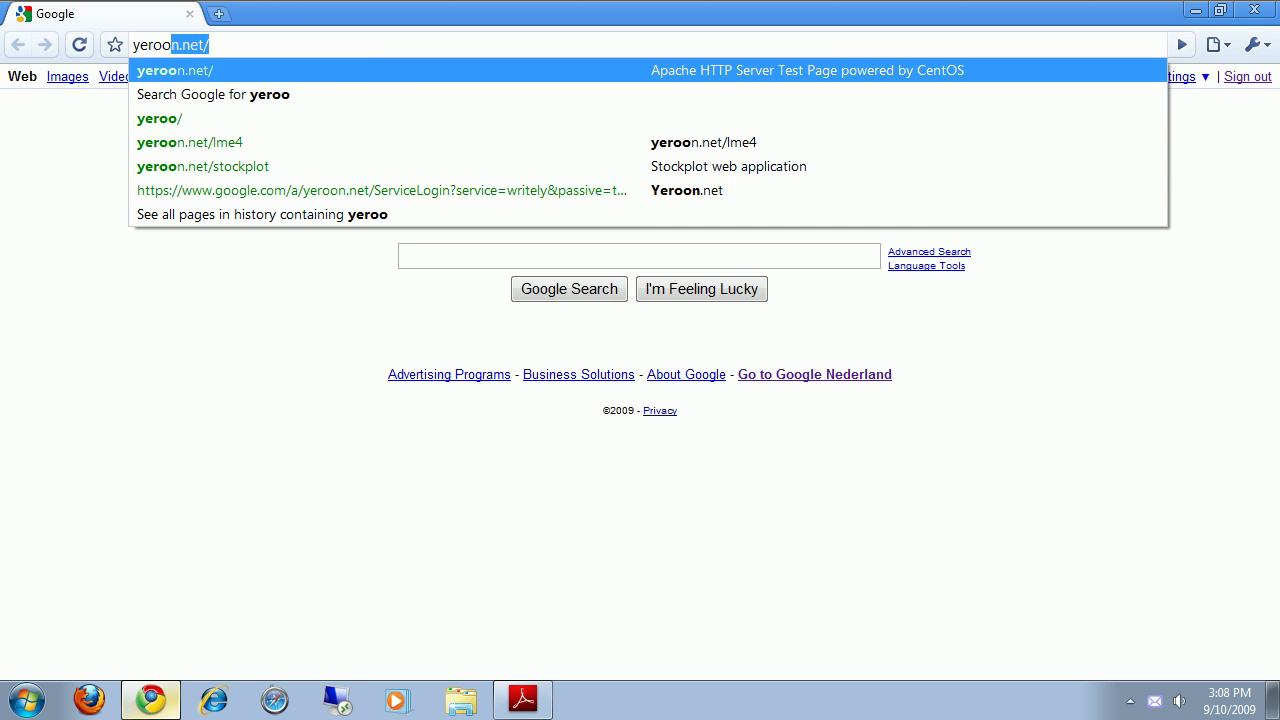
type(".net/lme4")
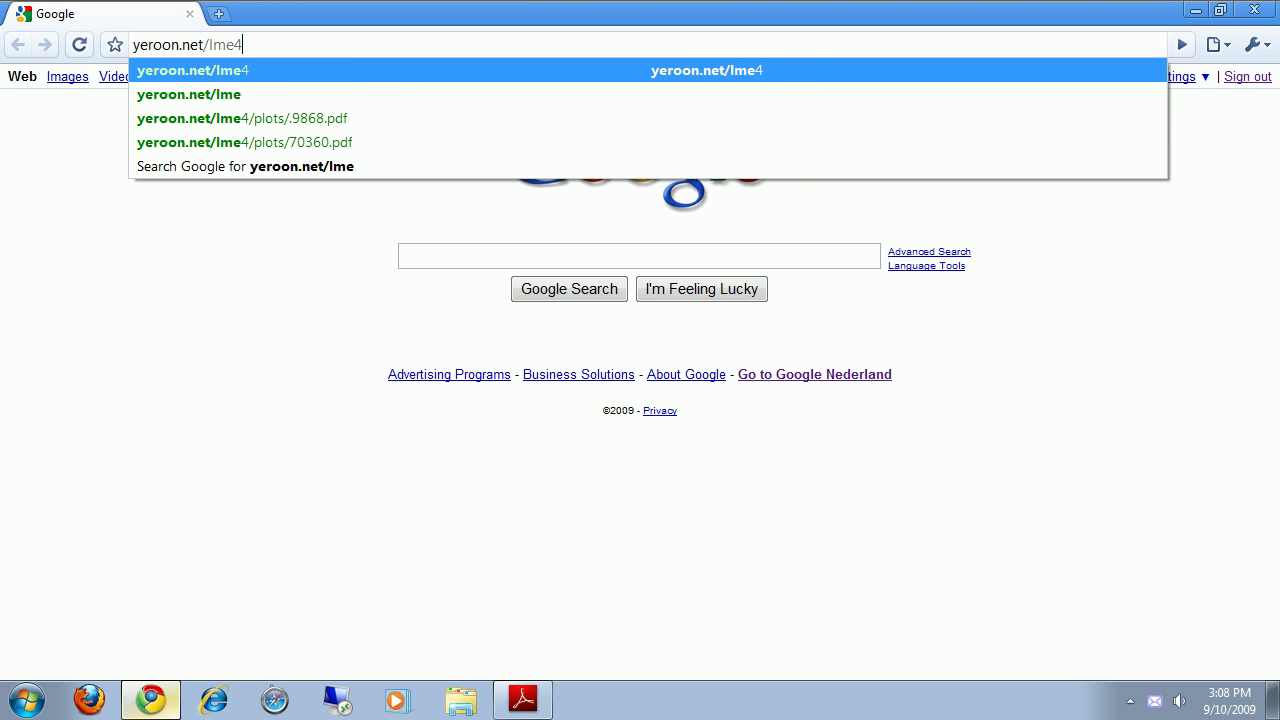
key("Return")
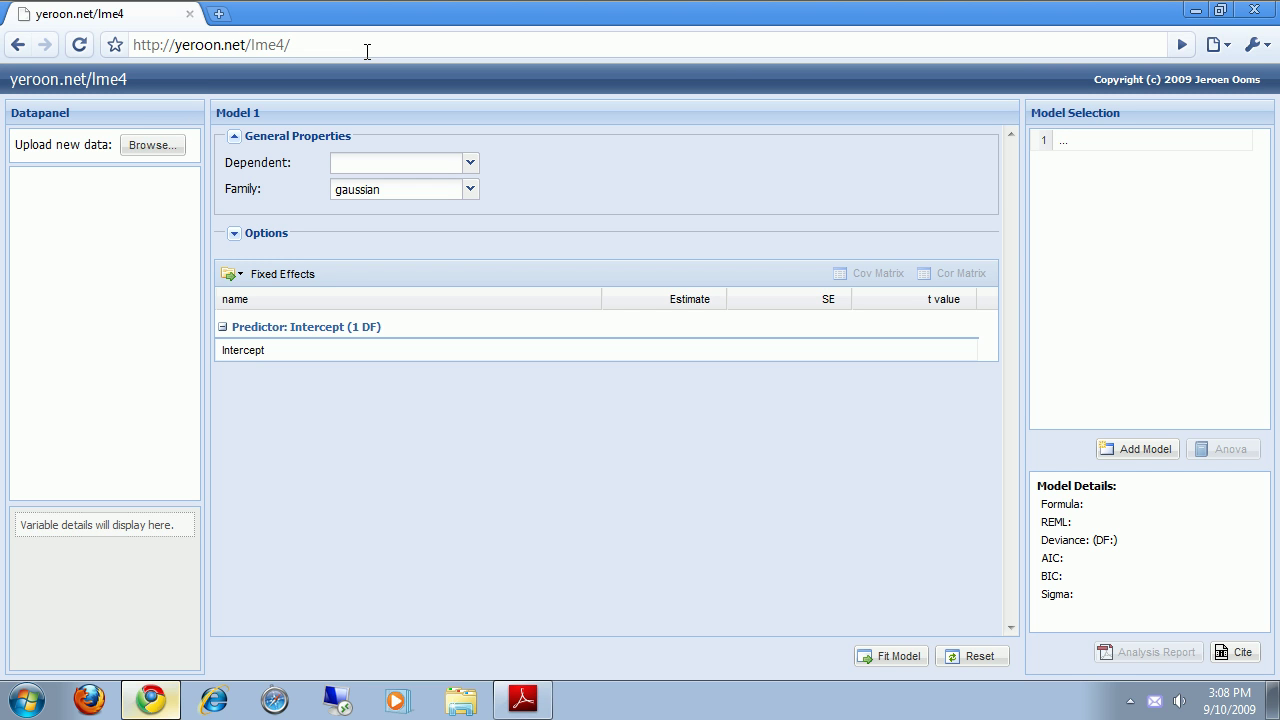
key("F11")
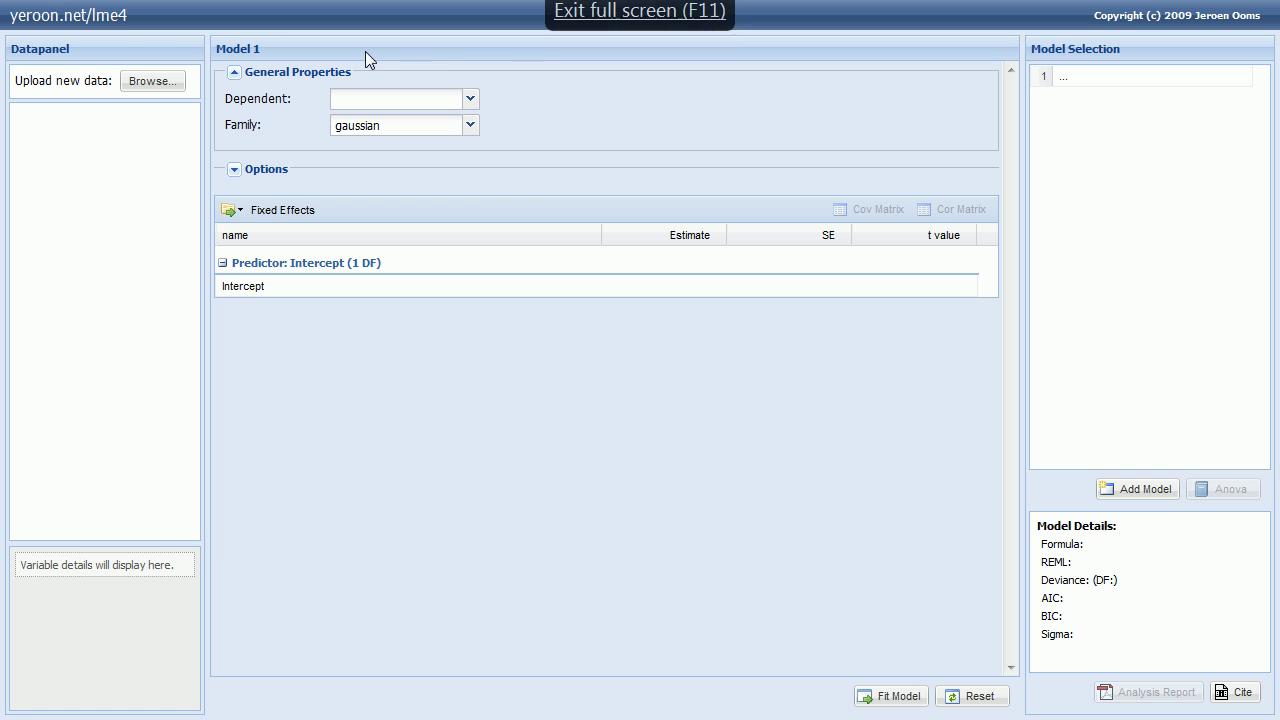
Step: Upload popular.sav and set popular as the dependent variable
left_click(138, 82)
double_click(524, 298)
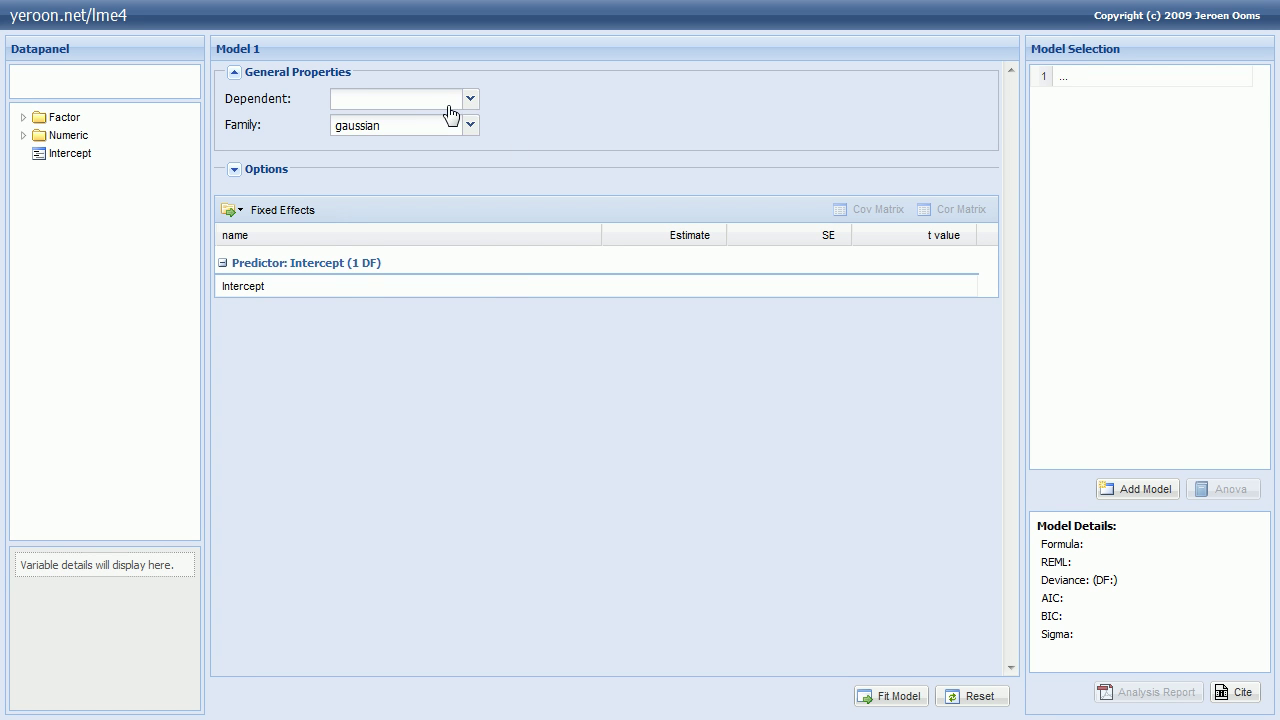
left_click(446, 105)
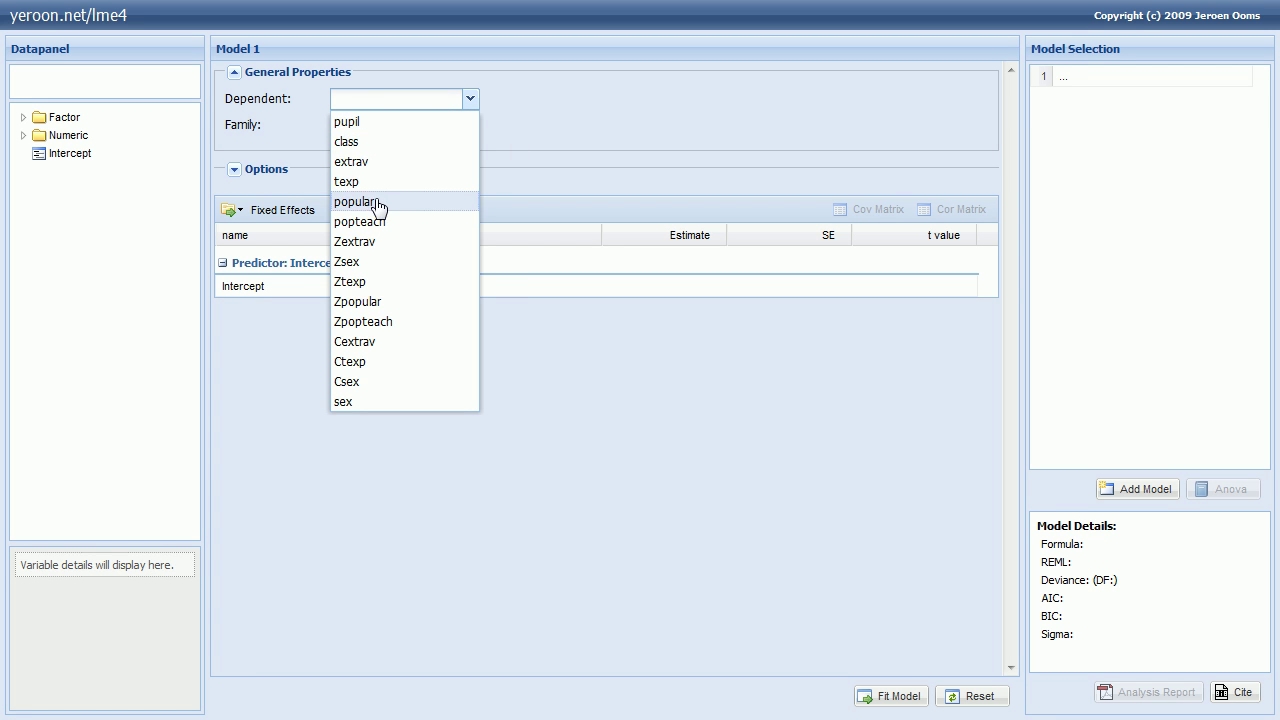
left_click(375, 201)
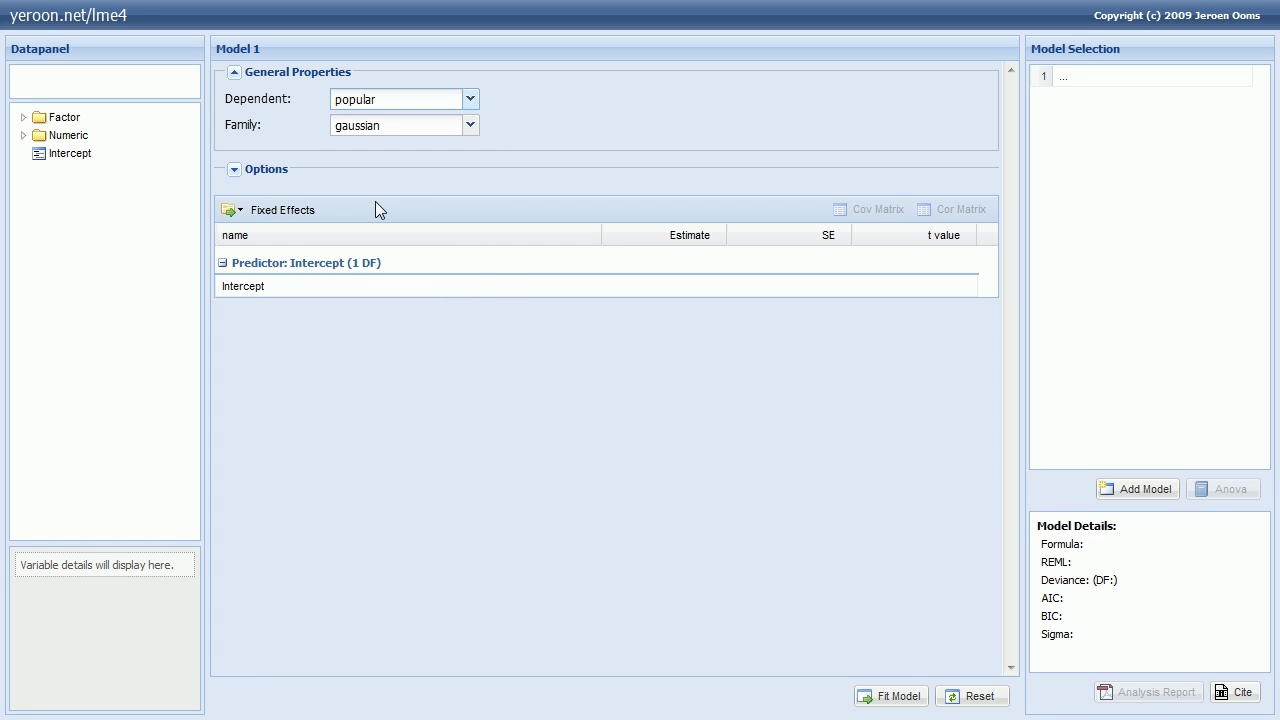
Step: Add class as a random effects group and fit the 1 + (1|class) model
left_click(24, 136)
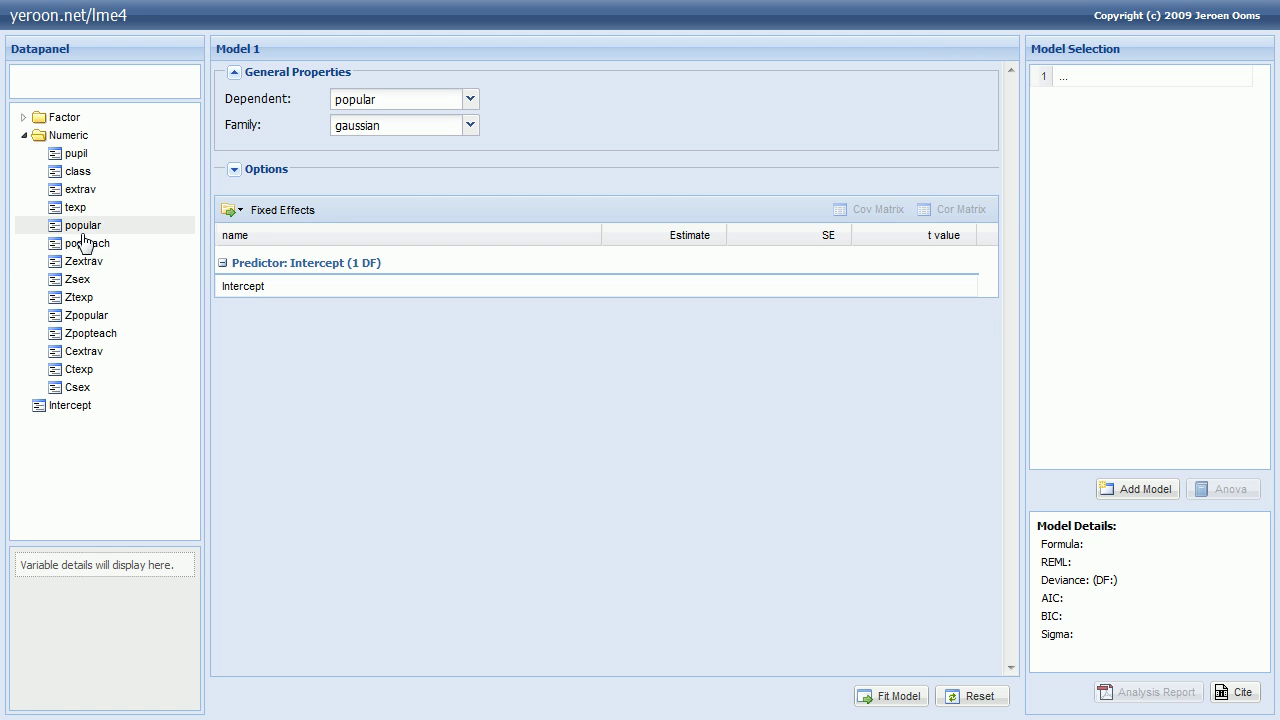
left_click(78, 177)
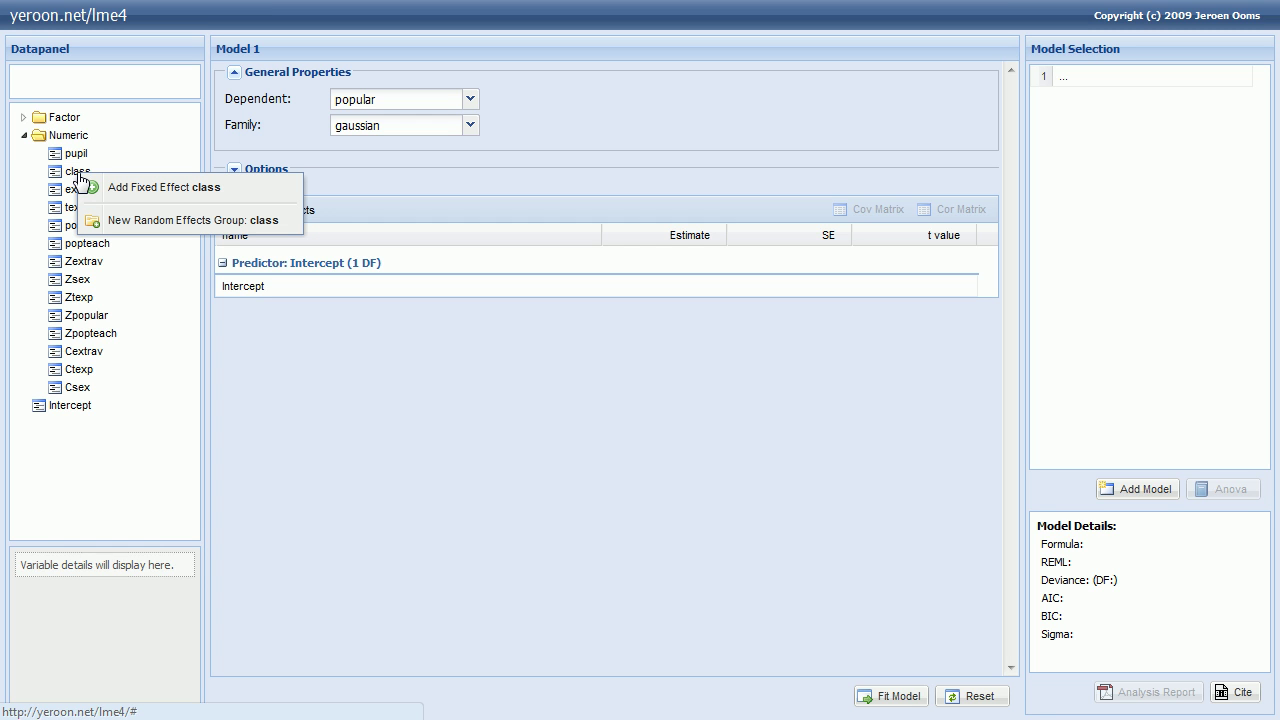
left_click(172, 222)
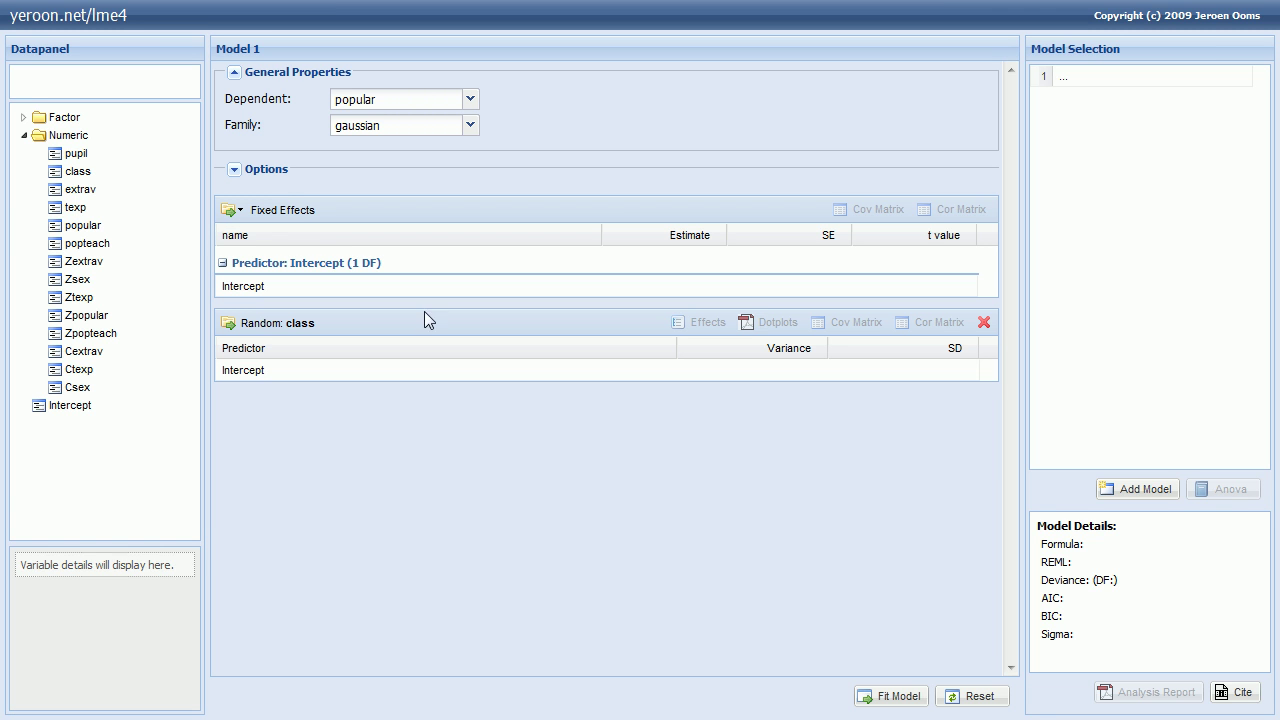
left_click(893, 700)
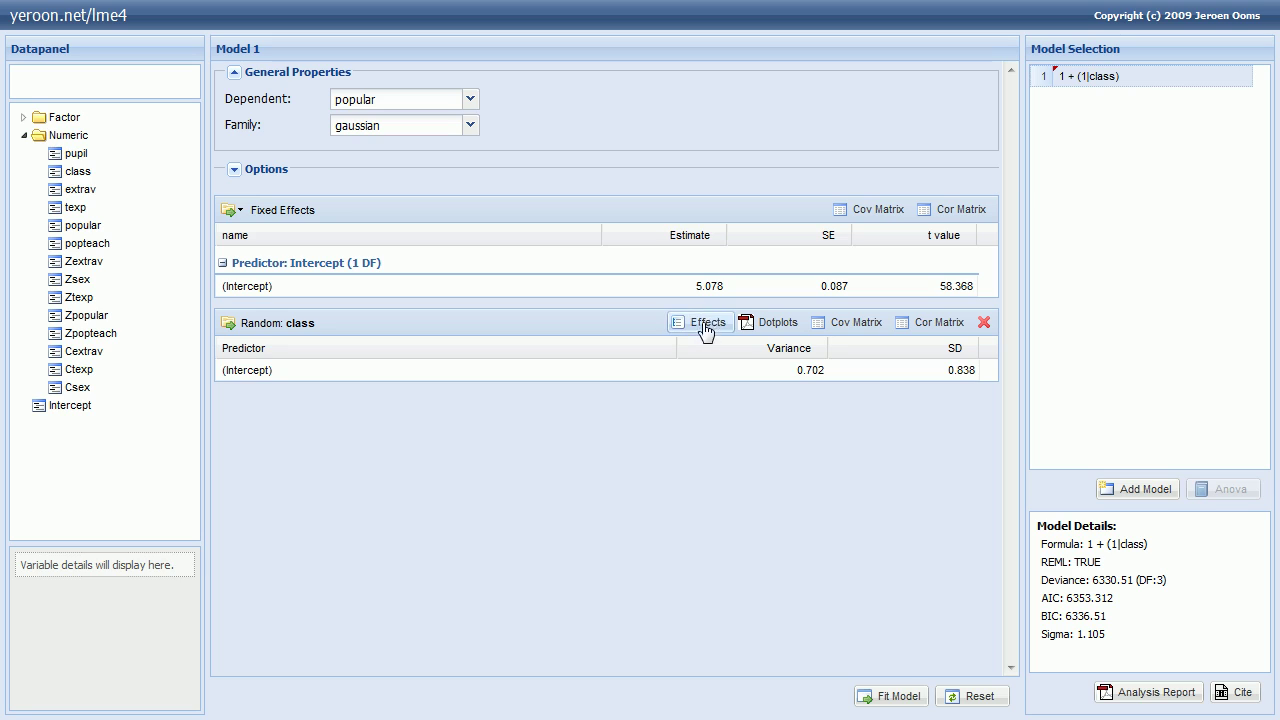
Step: Scroll the Hox PDF to Table 2.1 on page 6 and check the M0 deviance 6327.5
key("alt+Tab")
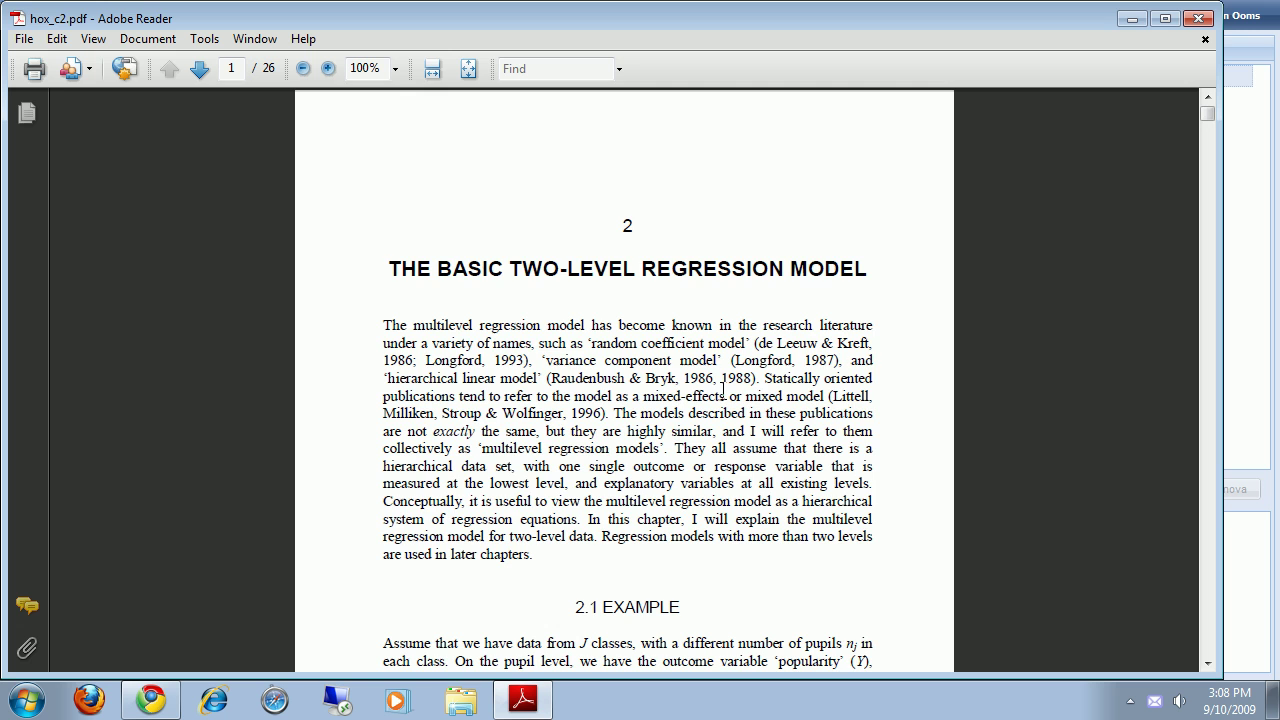
scroll(723, 390, "down", 20)
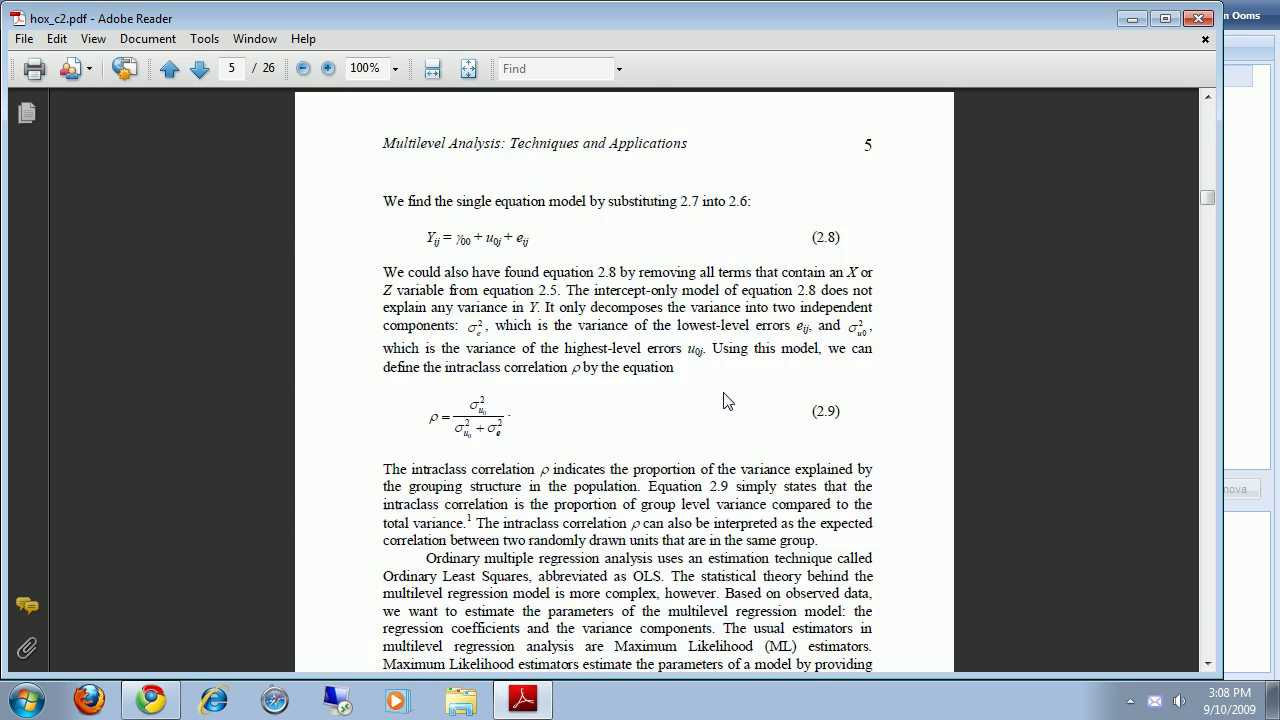
scroll(723, 390, "down", 10)
scroll(723, 390, "up", 10)
scroll(720, 420, "down", 5)
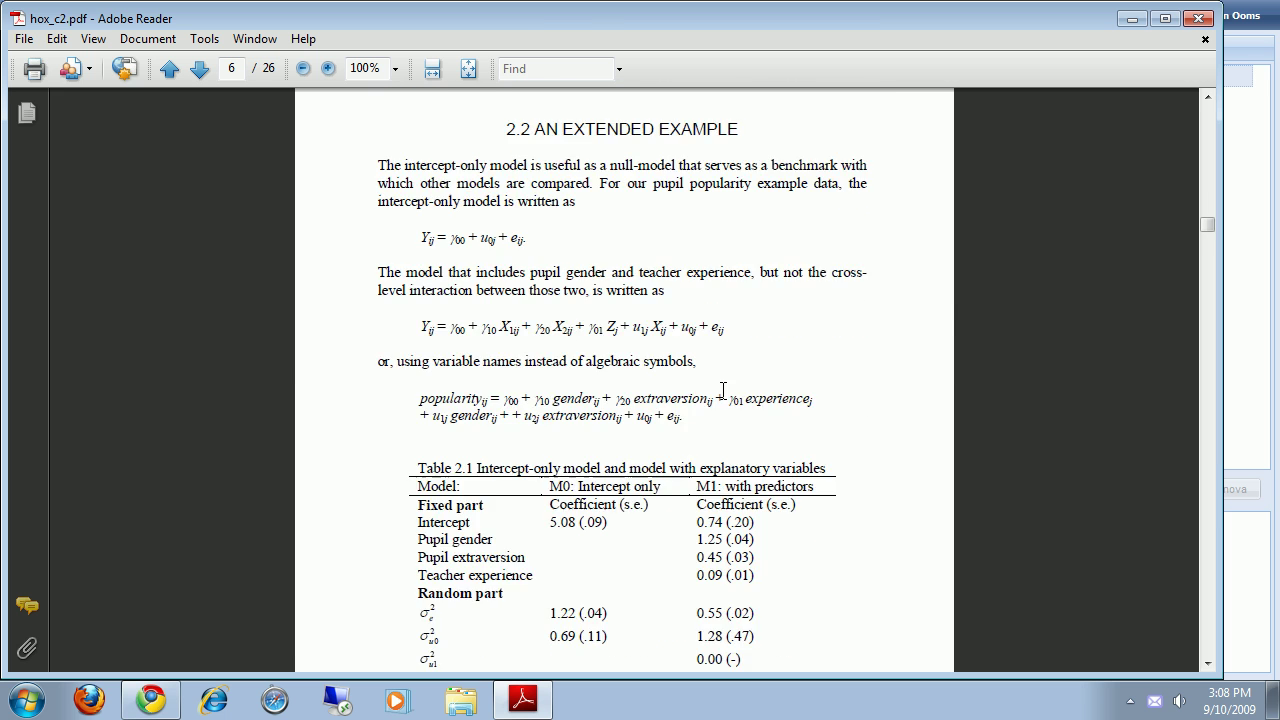
scroll(717, 451, "down", 1)
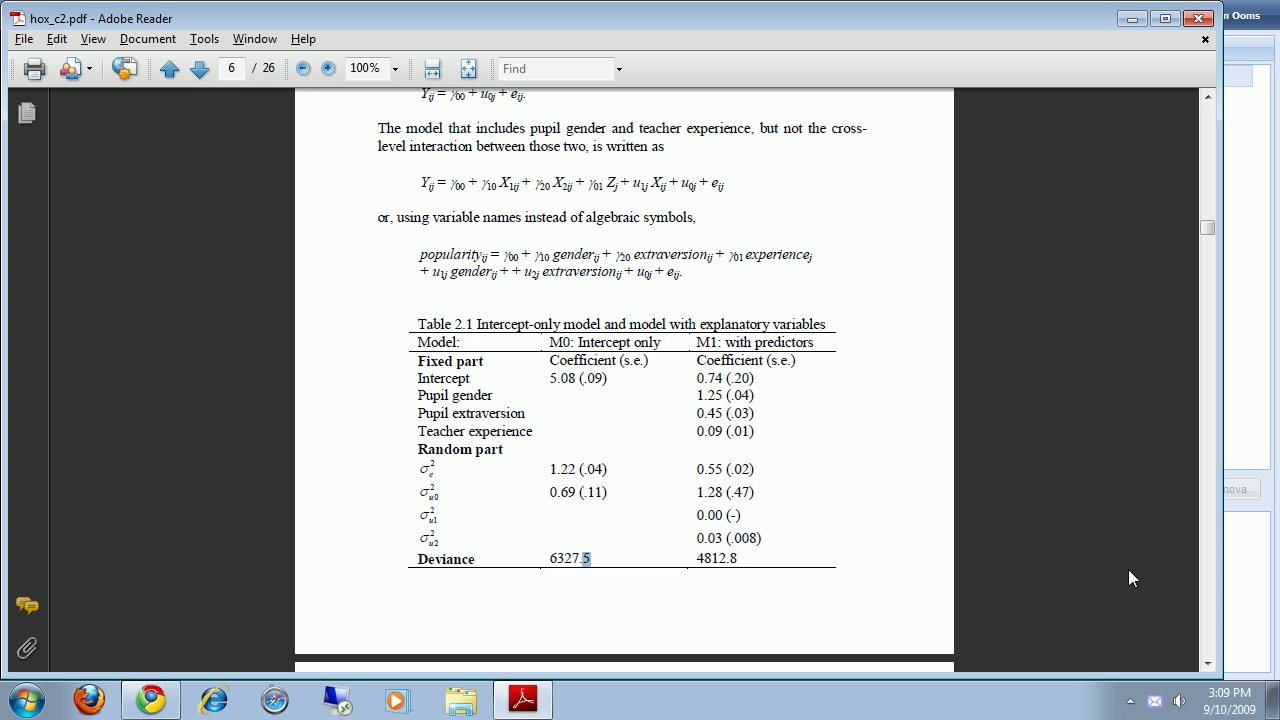
left_click(602, 549)
Step: Set REML to false in the model options and refit, giving deviance 6327.468
key("alt+Tab")
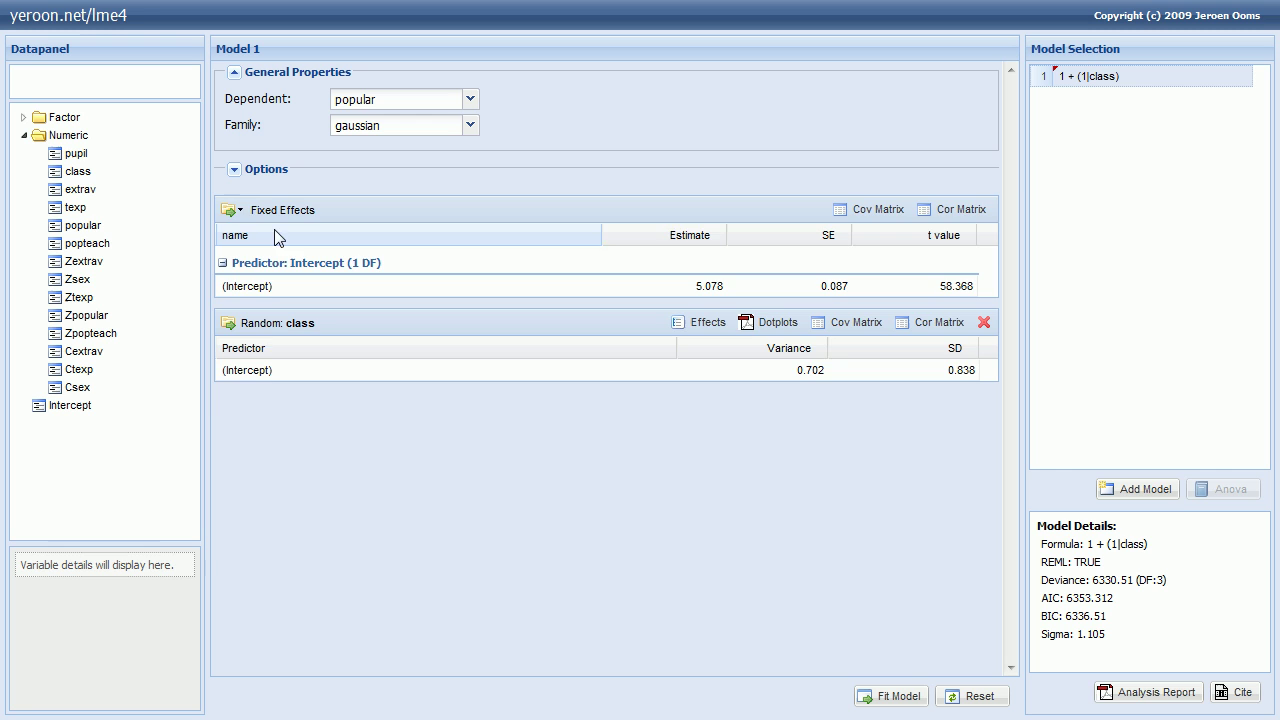
left_click(235, 171)
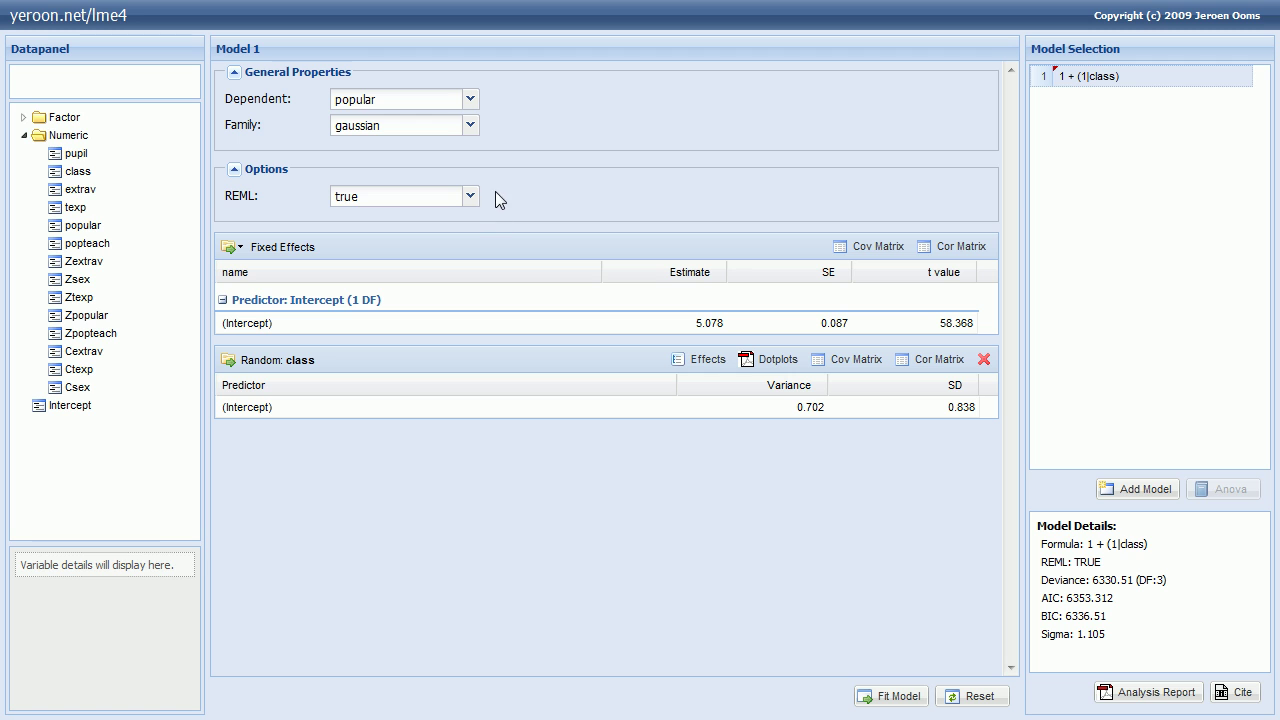
left_click(467, 198)
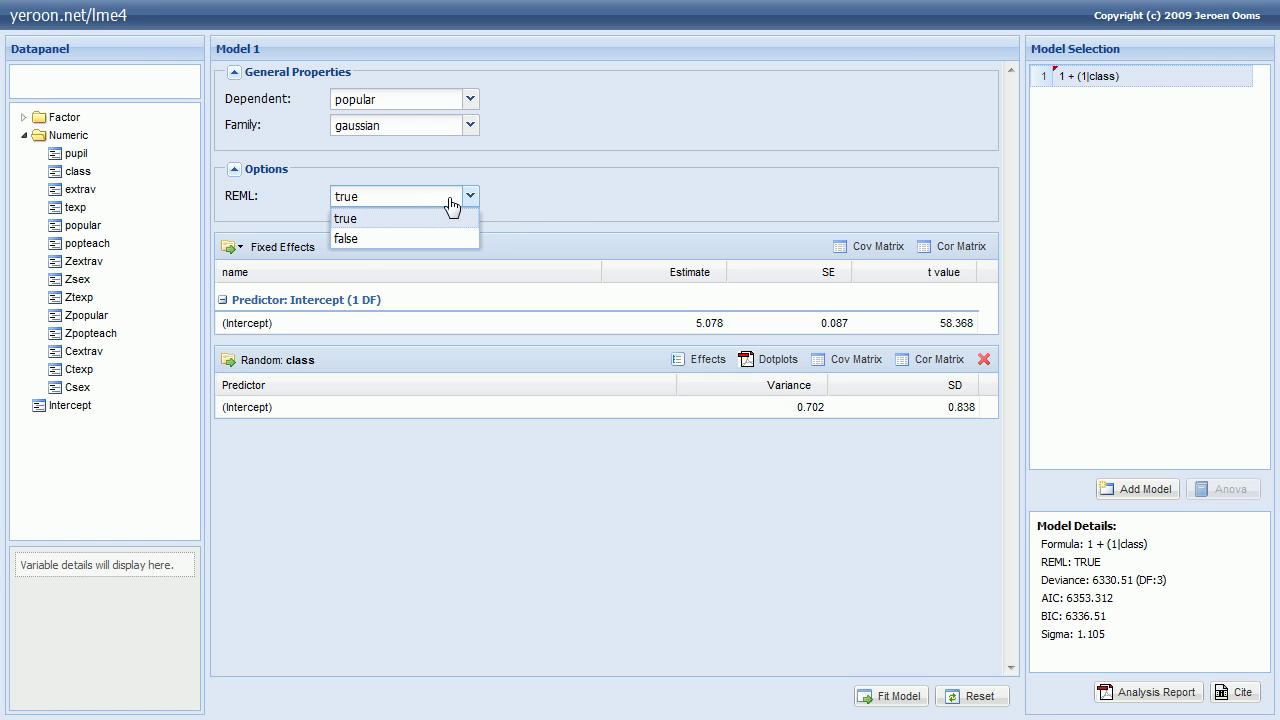
left_click(352, 239)
left_click(895, 698)
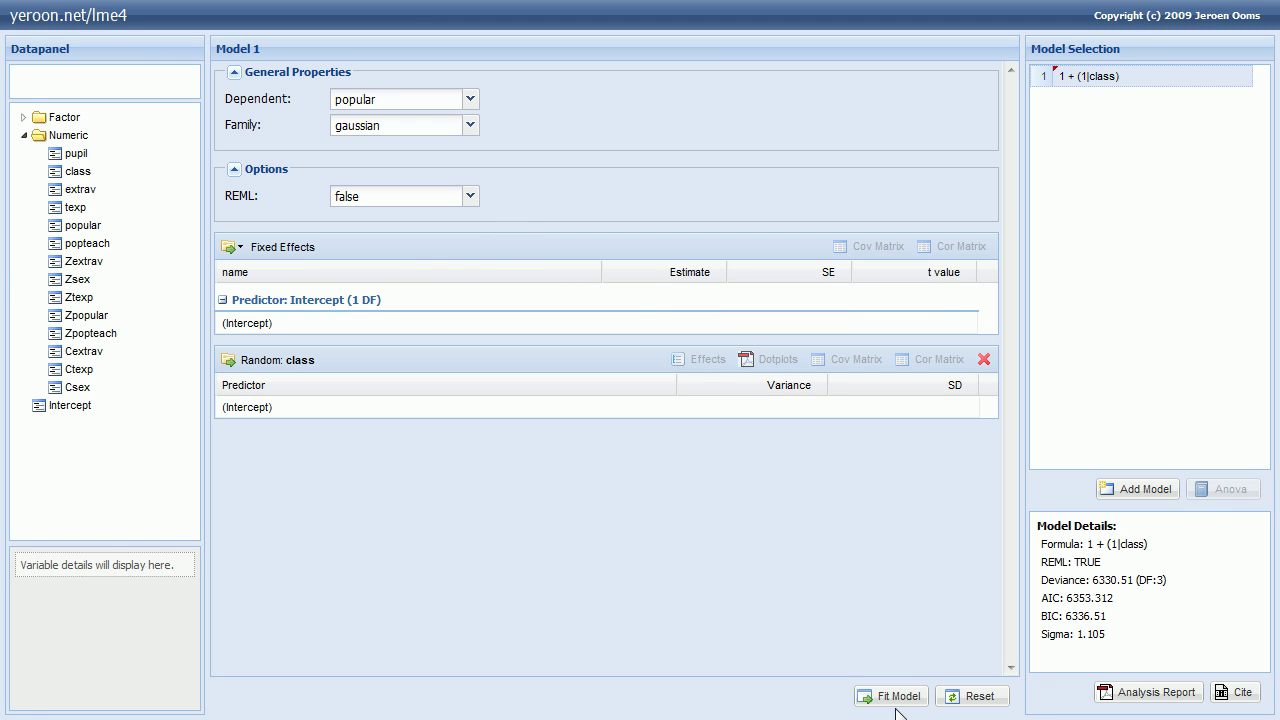
left_click(893, 700)
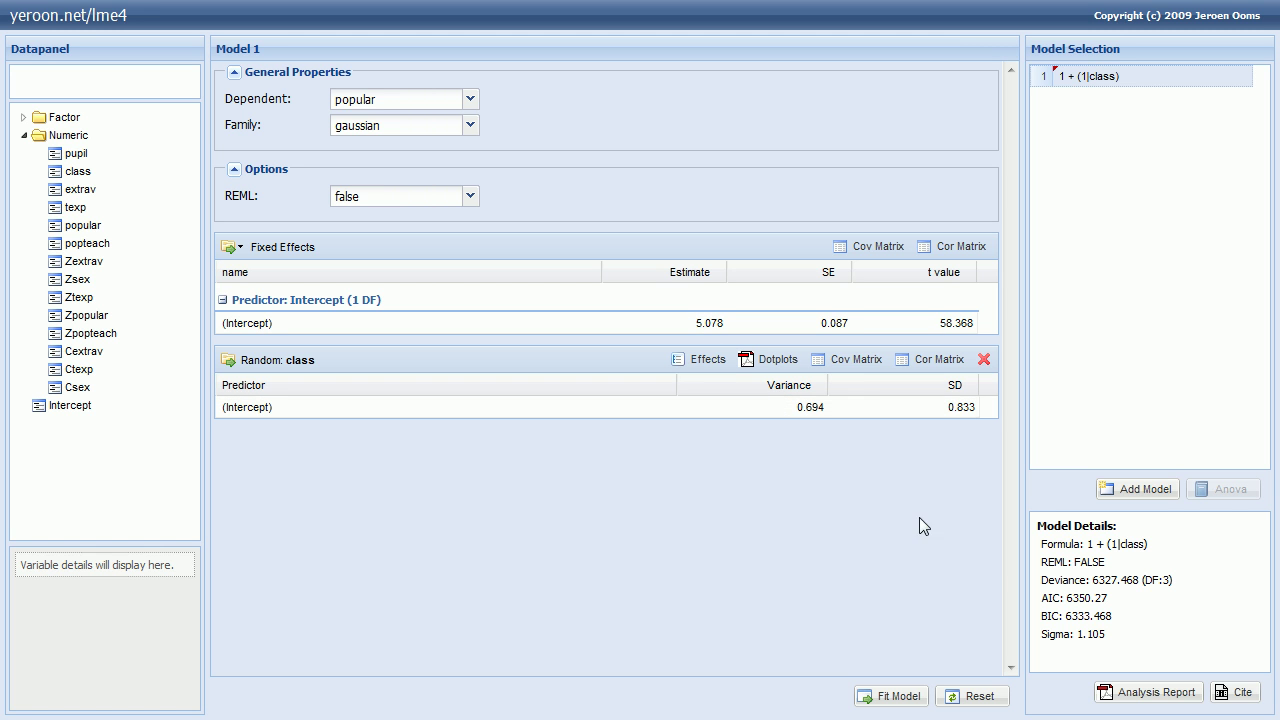
left_click_drag(1092, 580, 1108, 581)
key("alt+Tab")
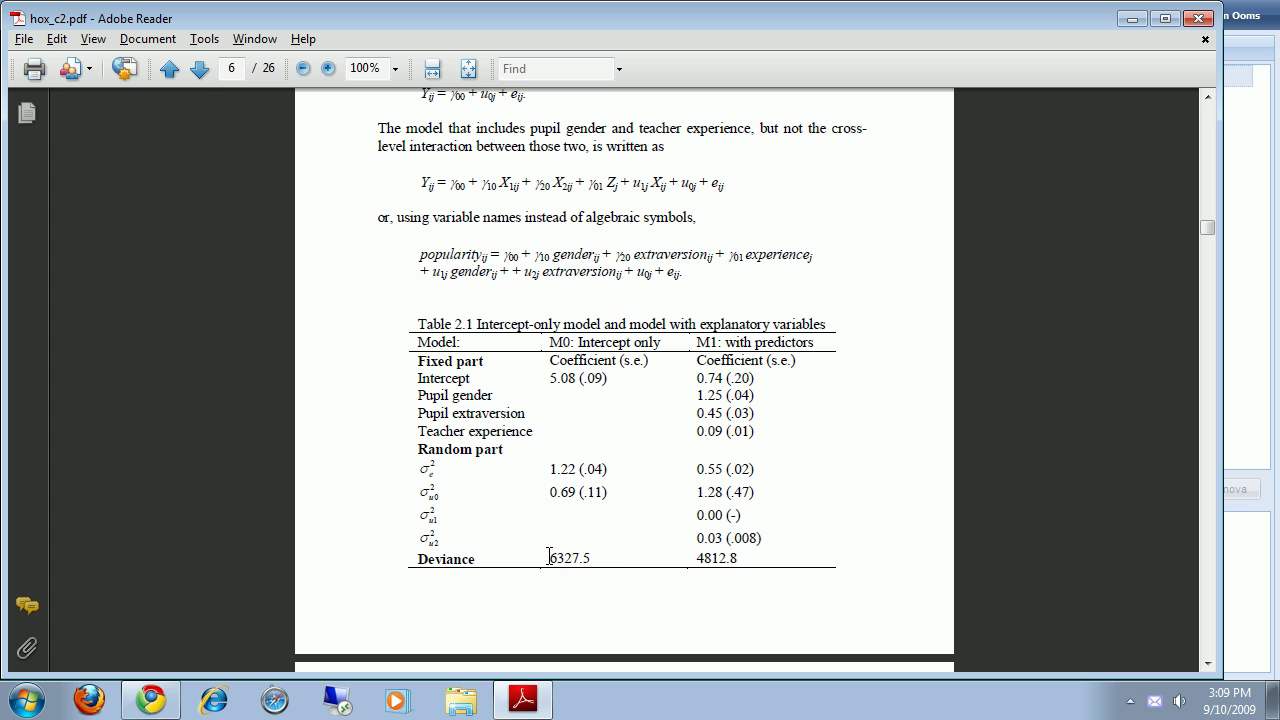
left_click_drag(549, 557, 606, 560)
left_click(597, 560)
key("alt+Tab")
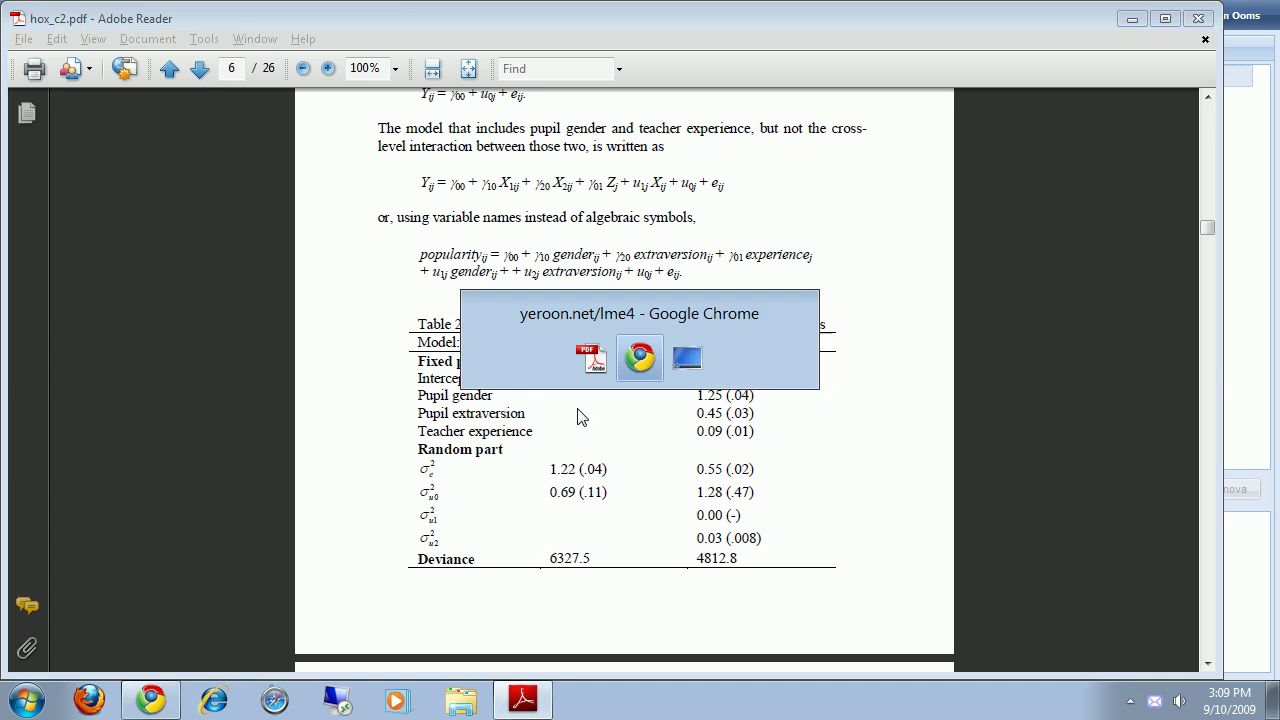
key("alt+Tab")
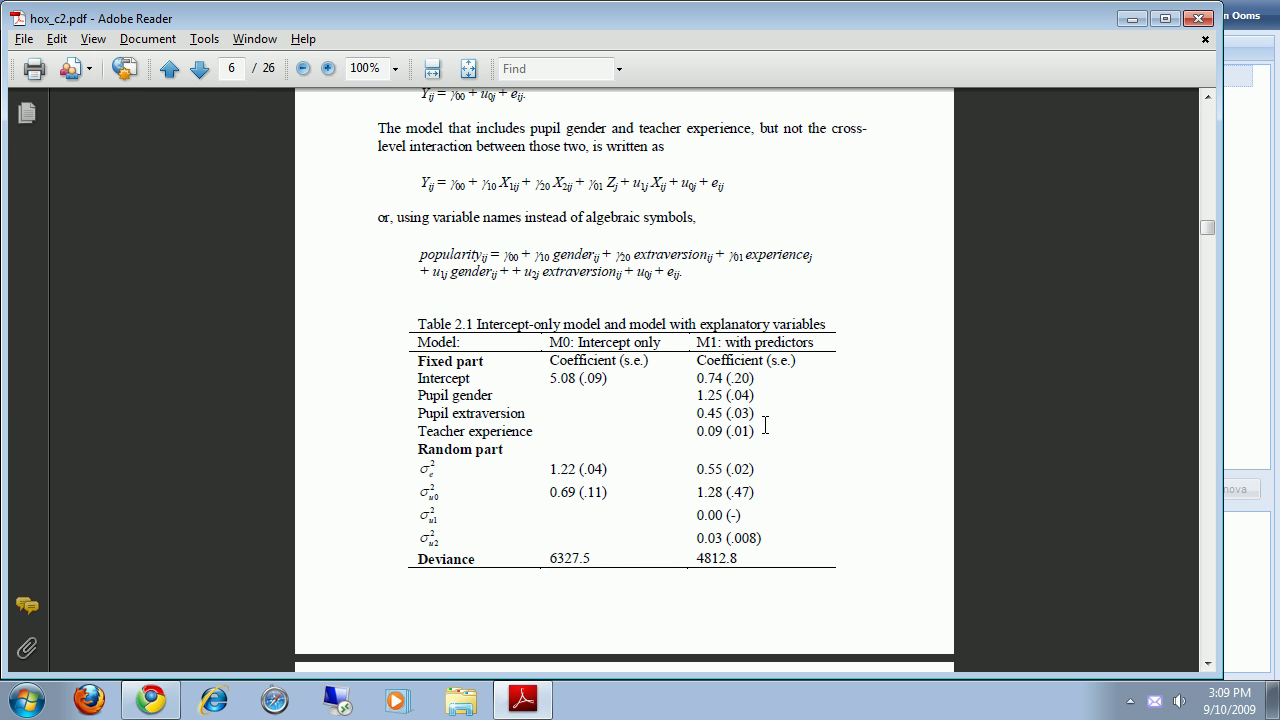
double_click(549, 469)
left_click(568, 482)
key("alt+Tab")
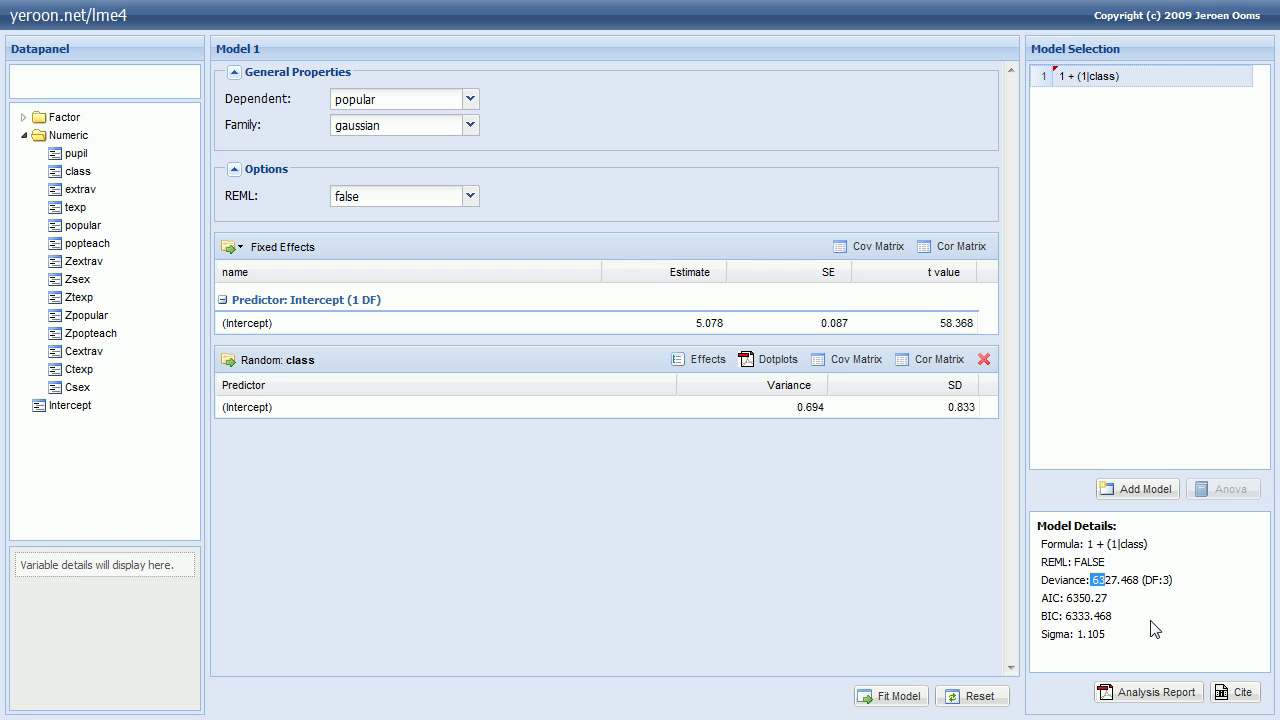
left_click_drag(1106, 636, 1040, 645)
left_click(1127, 650)
key("alt+Tab")
key("alt+Tab")
key("alt+Tab")
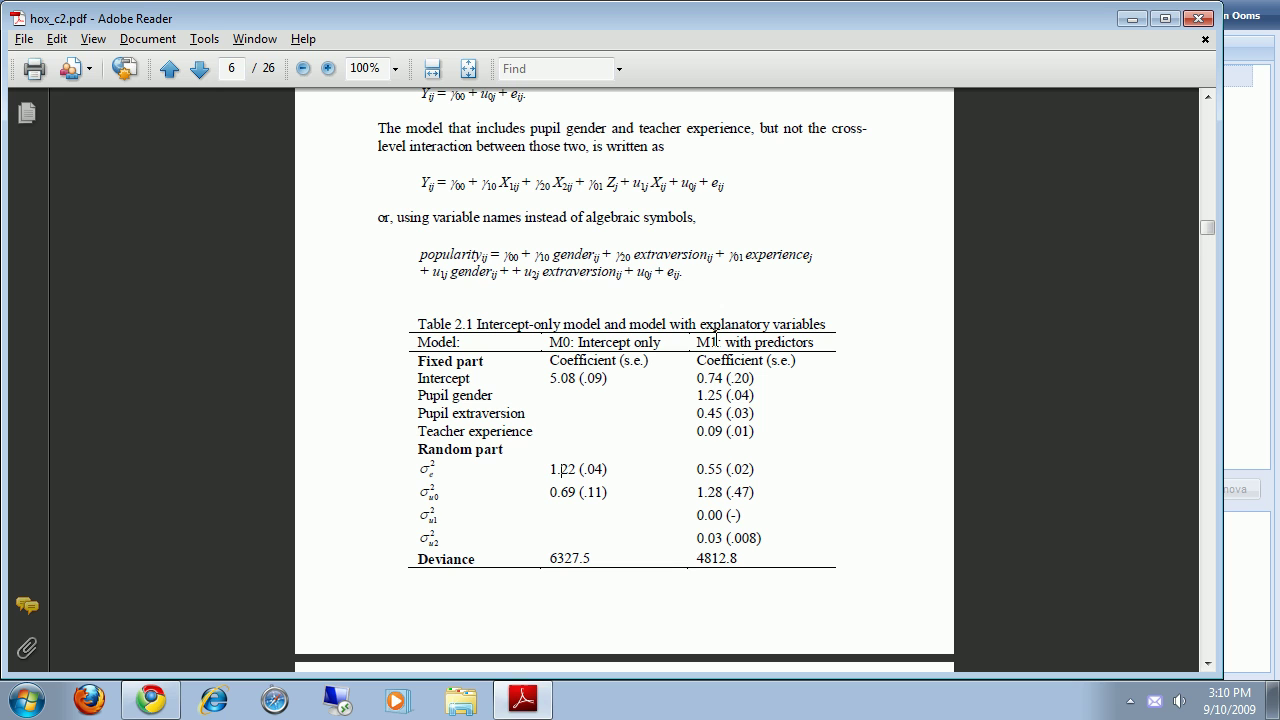
key("alt+Tab")
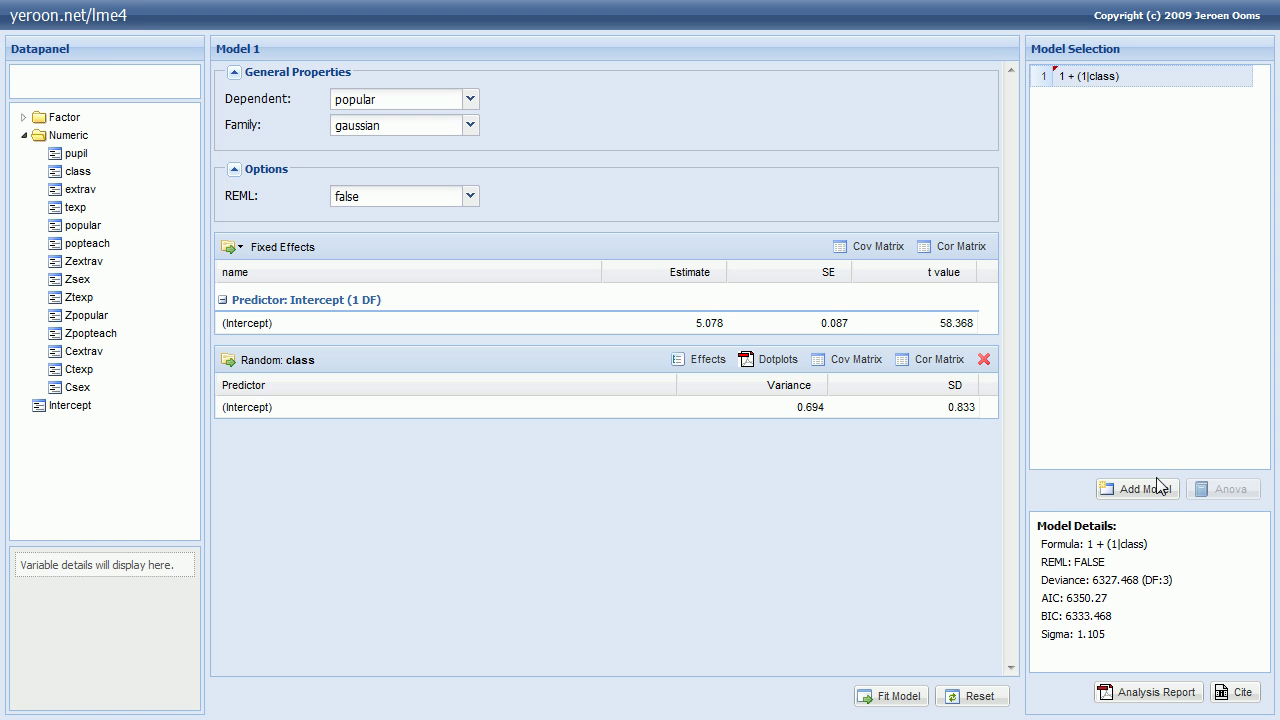
Step: Add Model 2 with class as a new random effects group
left_click(1145, 490)
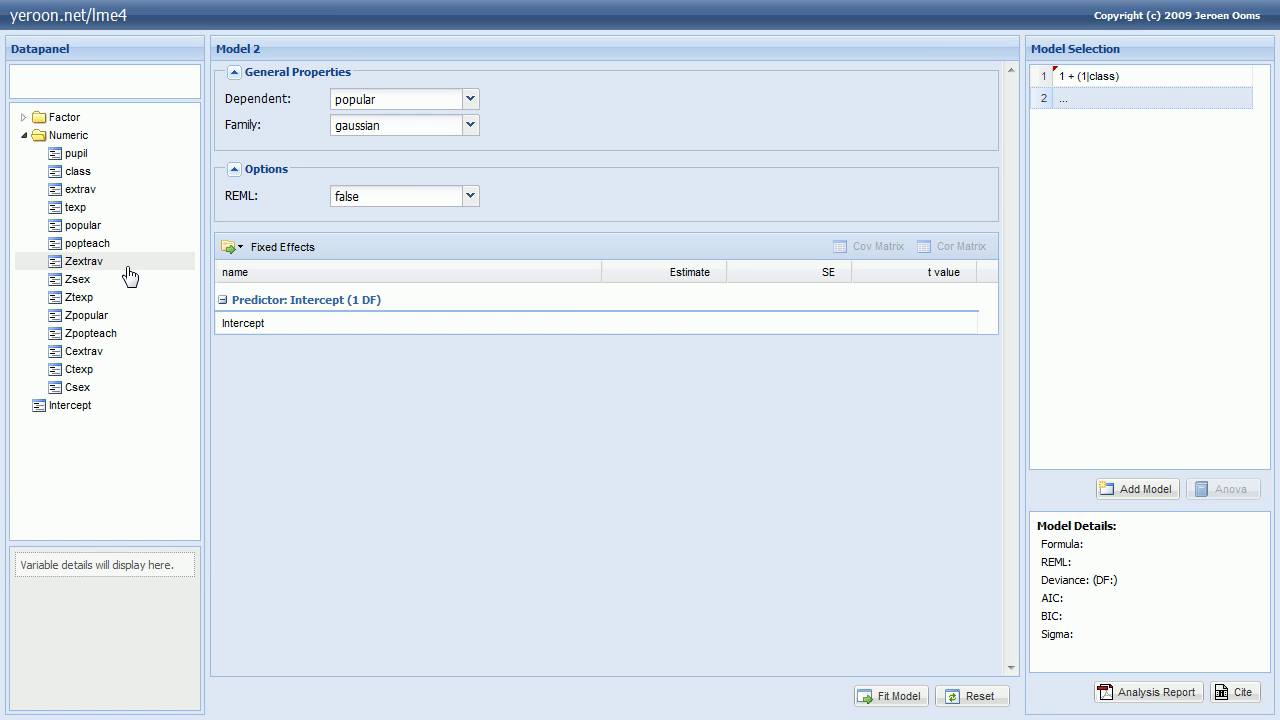
left_click(80, 172)
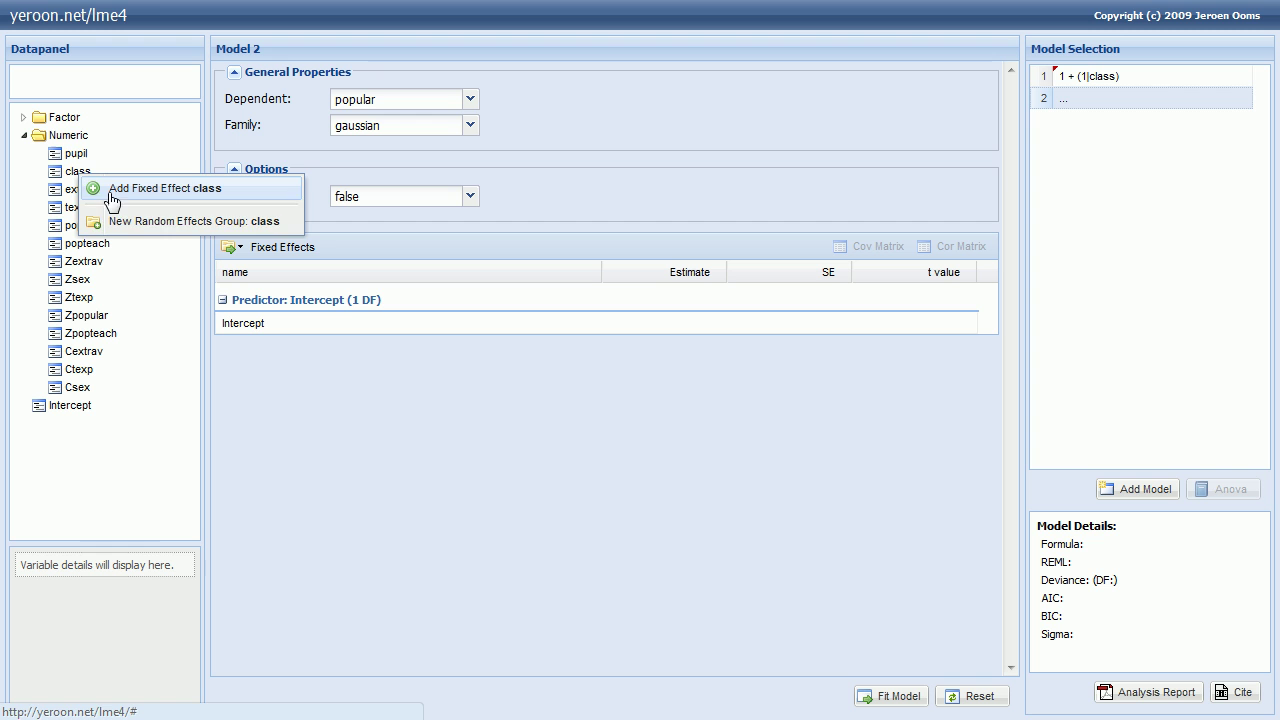
left_click(117, 222)
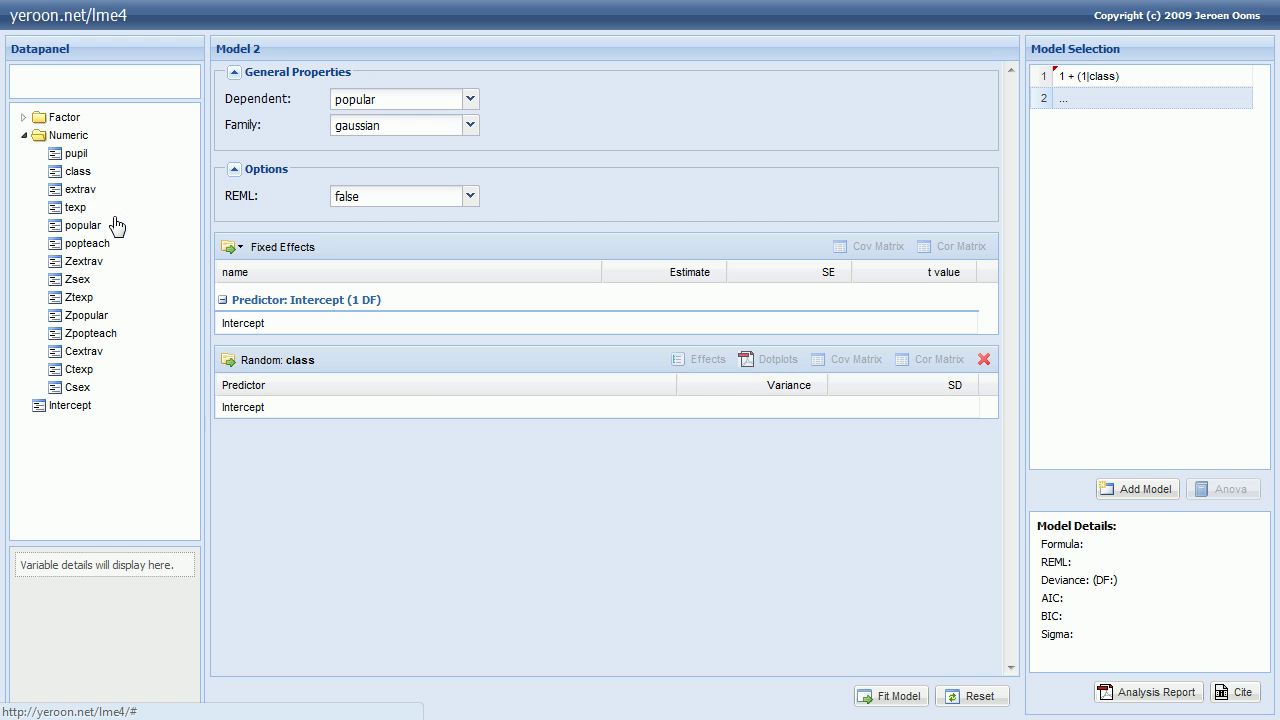
Step: Add sex, extrav and texp as fixed effects and sex, extrav as class random slopes
left_click(24, 119)
left_click_drag(70, 136, 240, 330)
left_click_drag(81, 207, 231, 360)
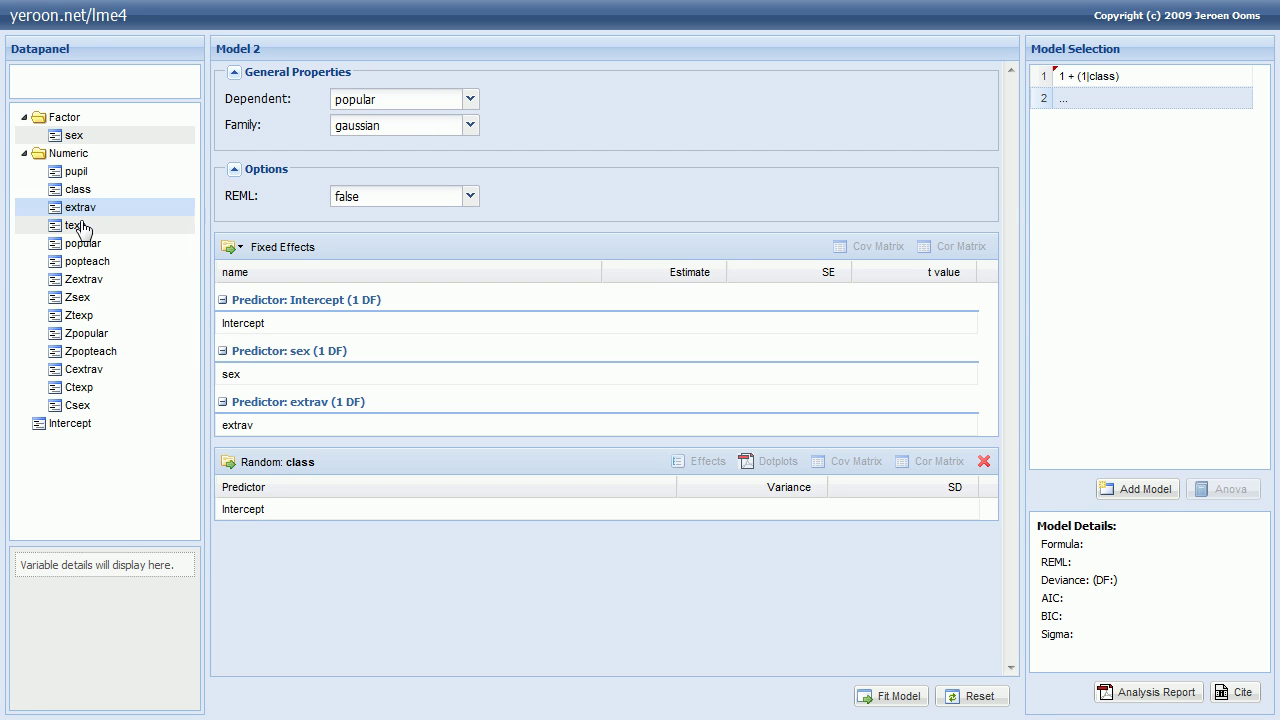
left_click_drag(80, 225, 278, 382)
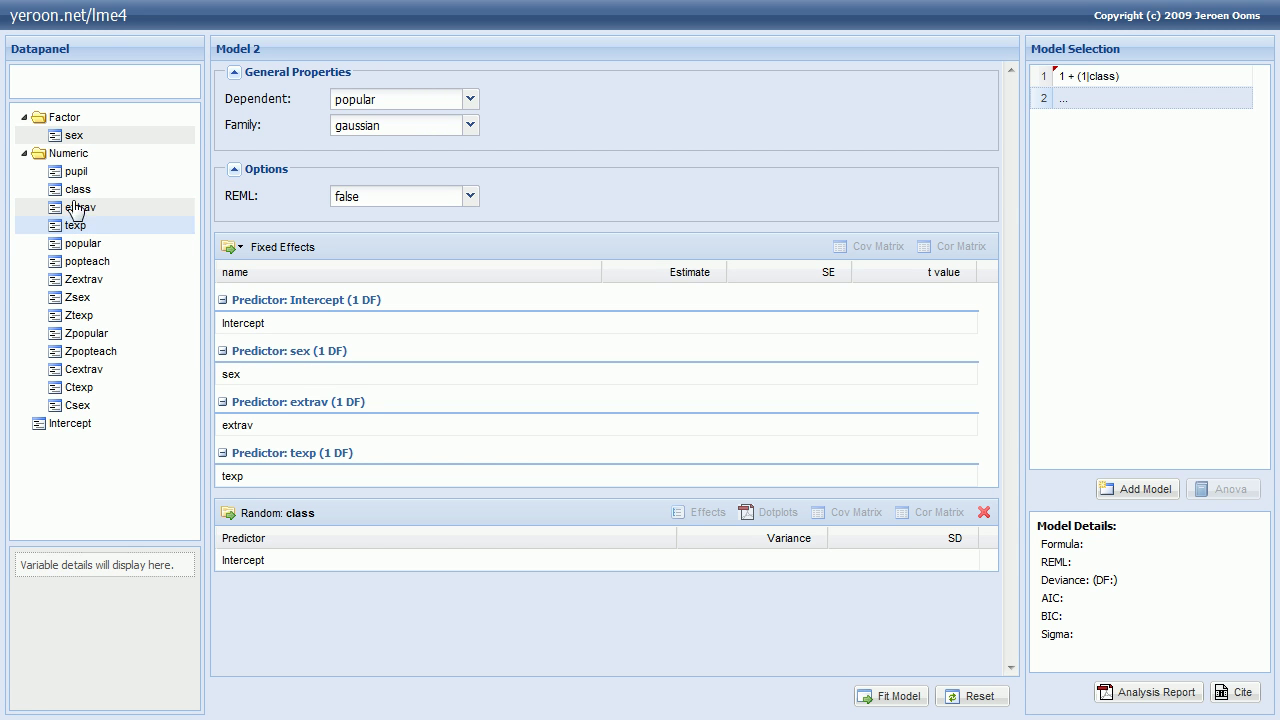
left_click_drag(76, 142, 274, 556)
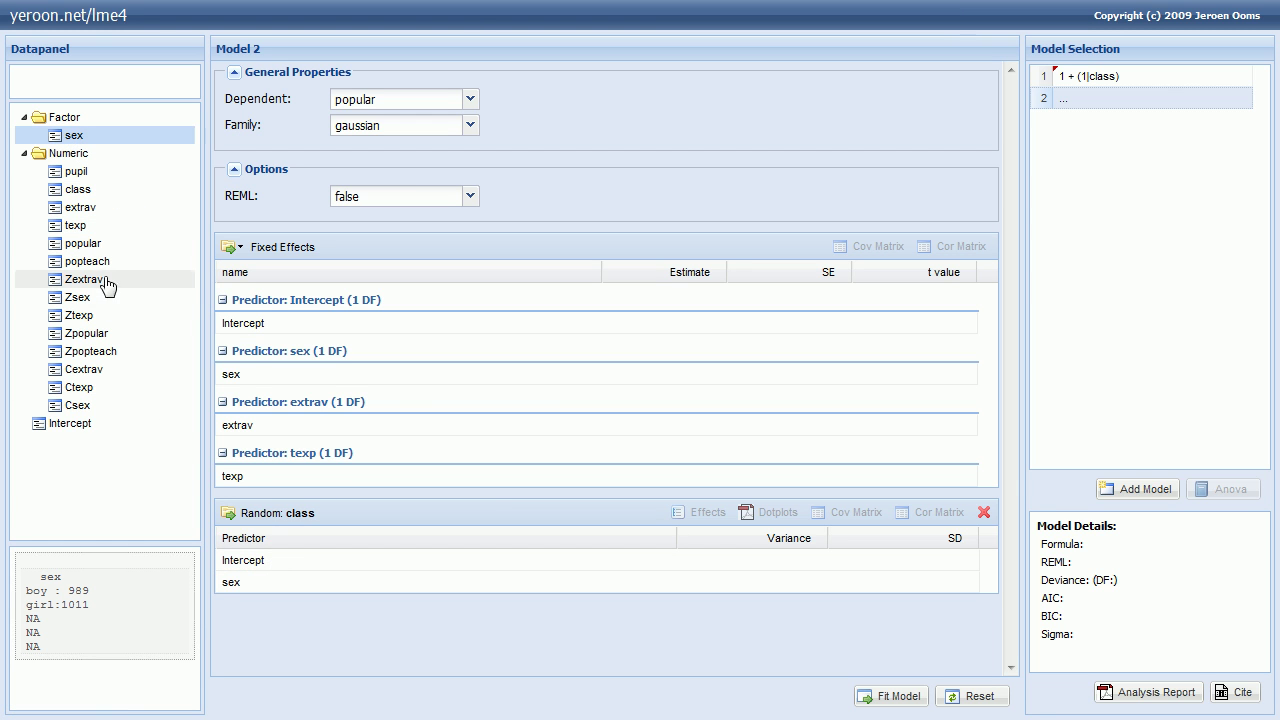
left_click_drag(82, 217, 258, 598)
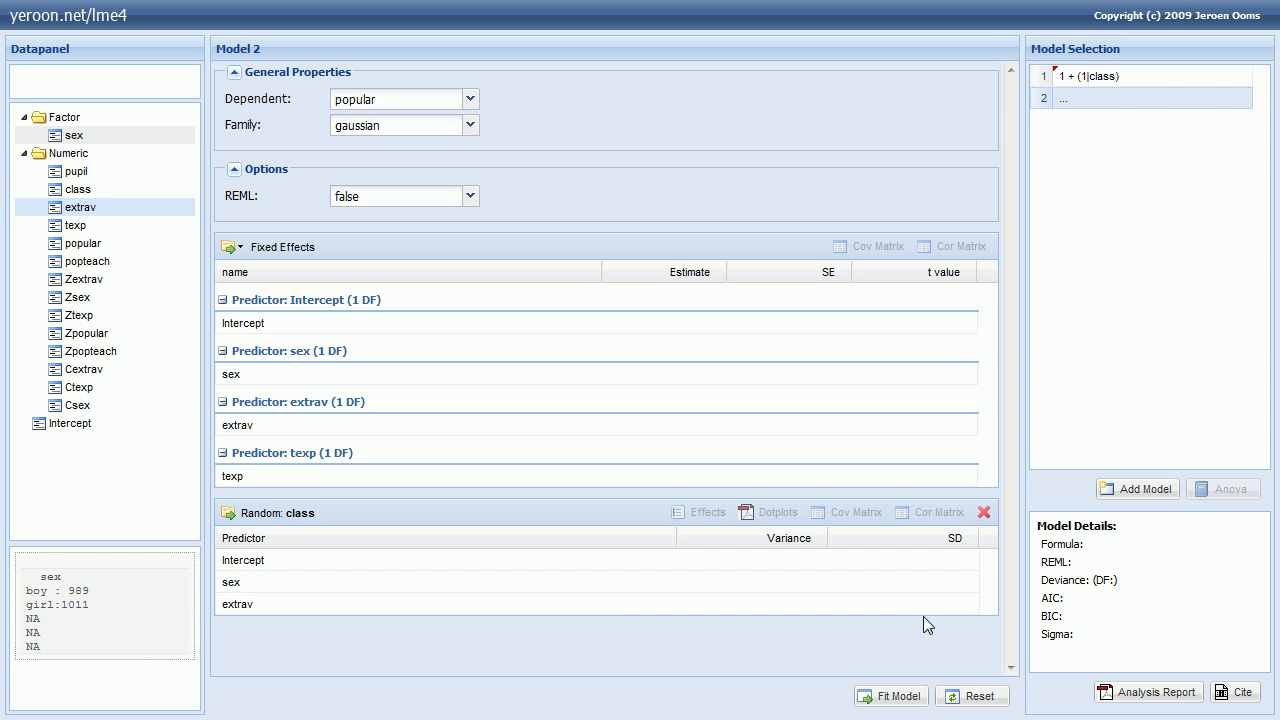
Step: Fit Model 2 and mark the book's M1 deviance 4812.8 in Table 2.1
left_click(896, 700)
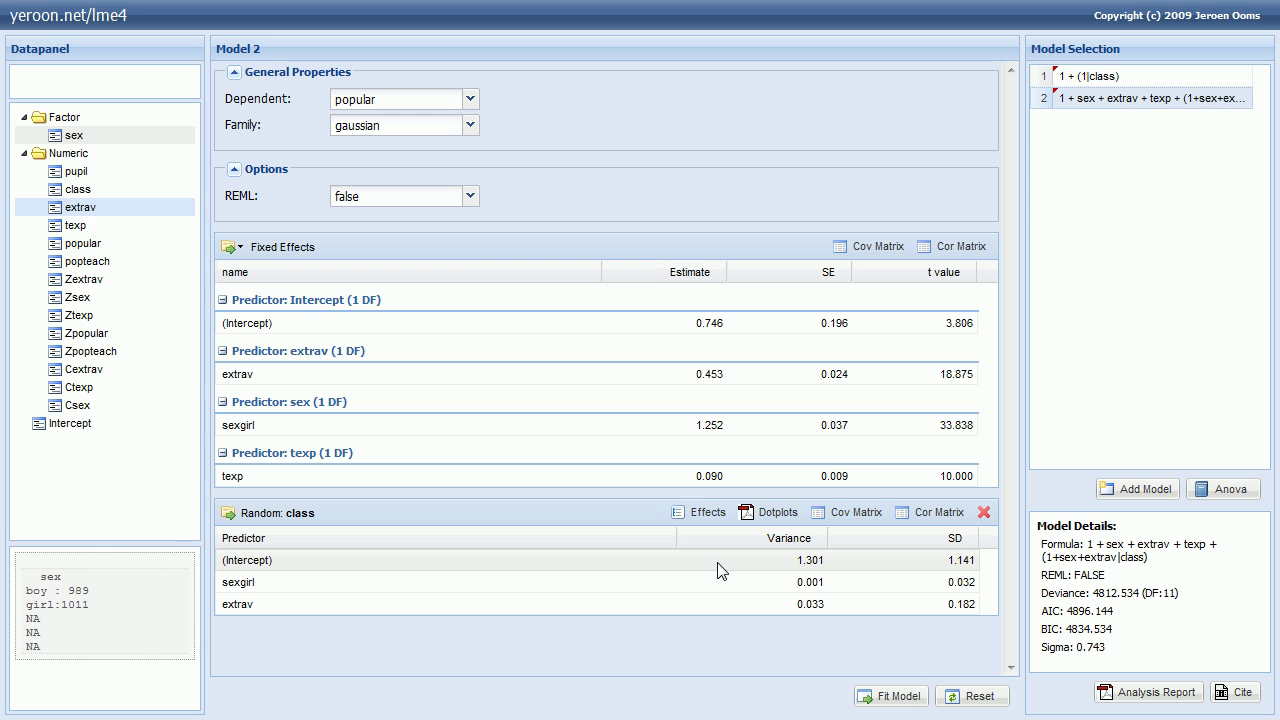
key("alt+Tab")
key("alt+Tab")
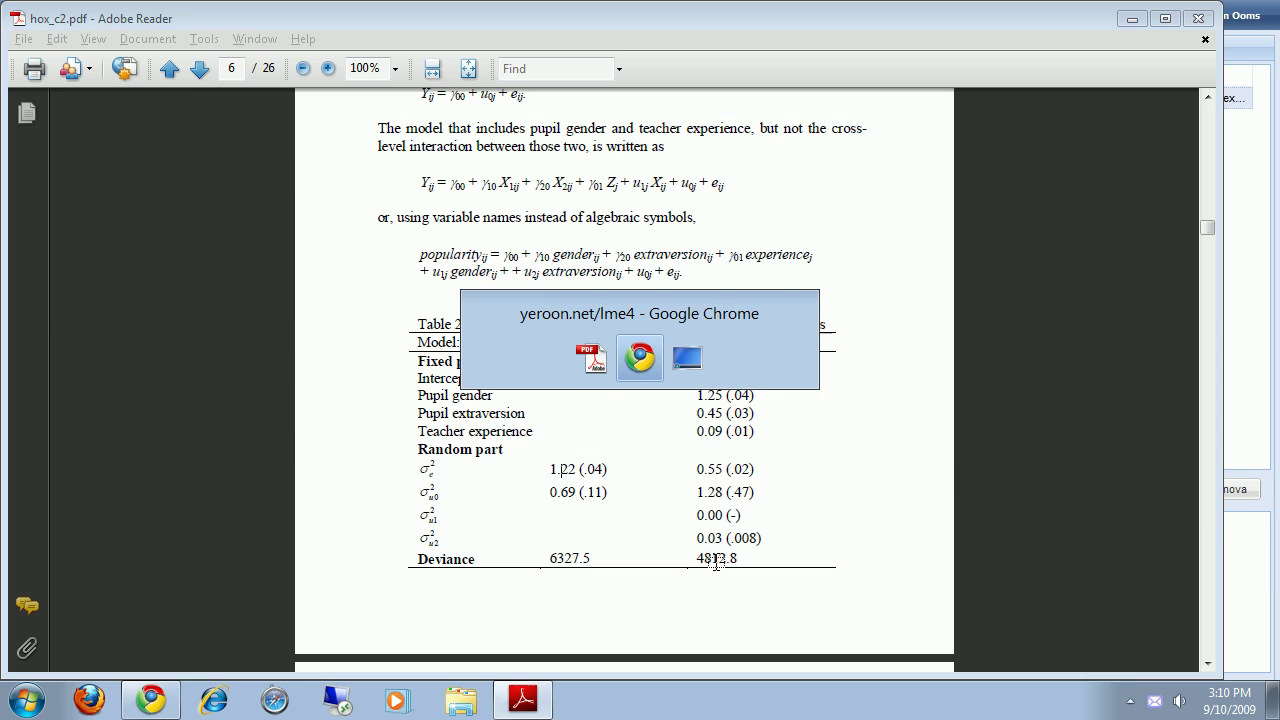
key("alt+Tab")
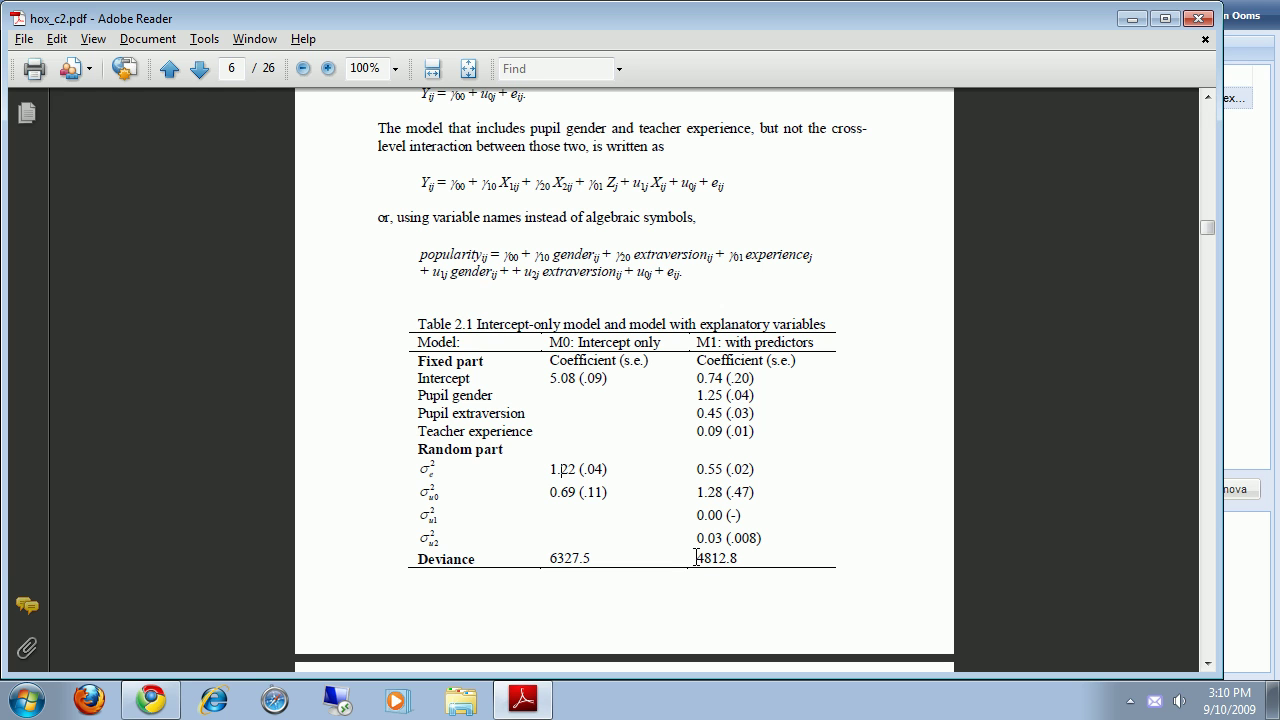
left_click_drag(697, 558, 728, 557)
Step: Compare Model 2's deviance 4812.534 with Table 2.1's M1 deviance
key("alt+Tab")
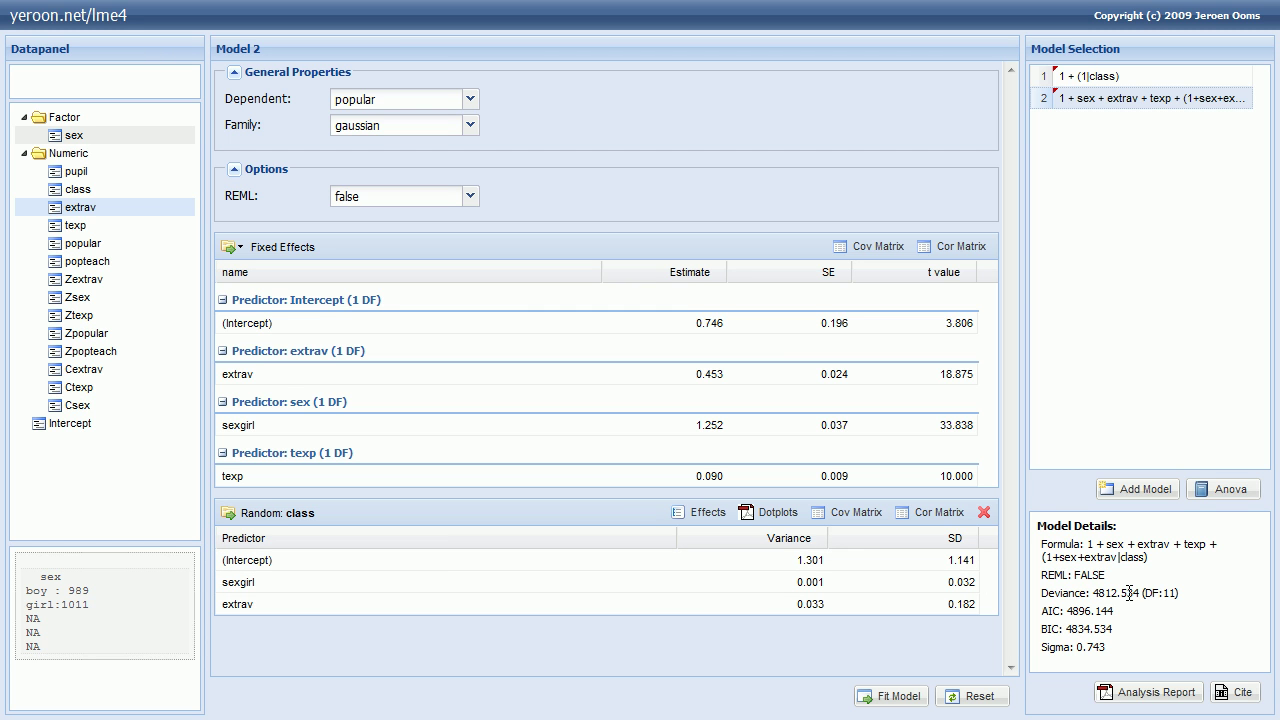
double_click(1112, 593)
left_click(1130, 610)
key("alt+Tab")
key("alt+Tab")
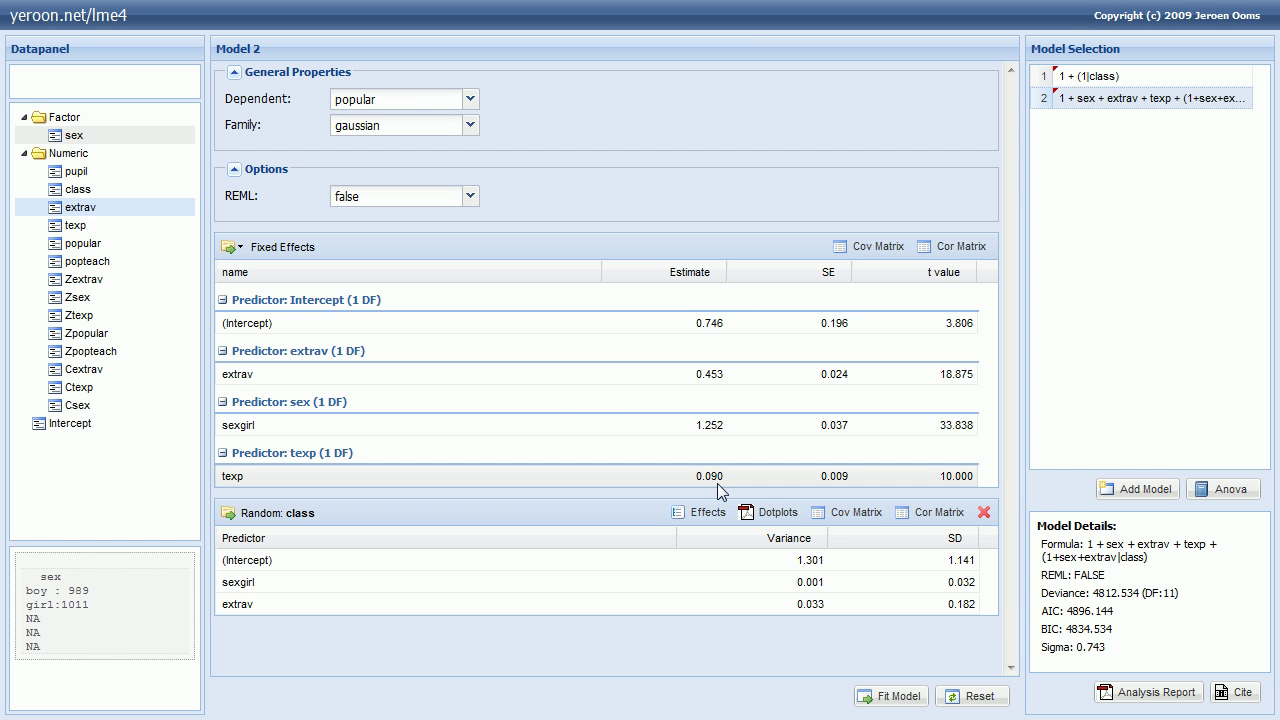
key("alt+Tab")
key("alt+Tab")
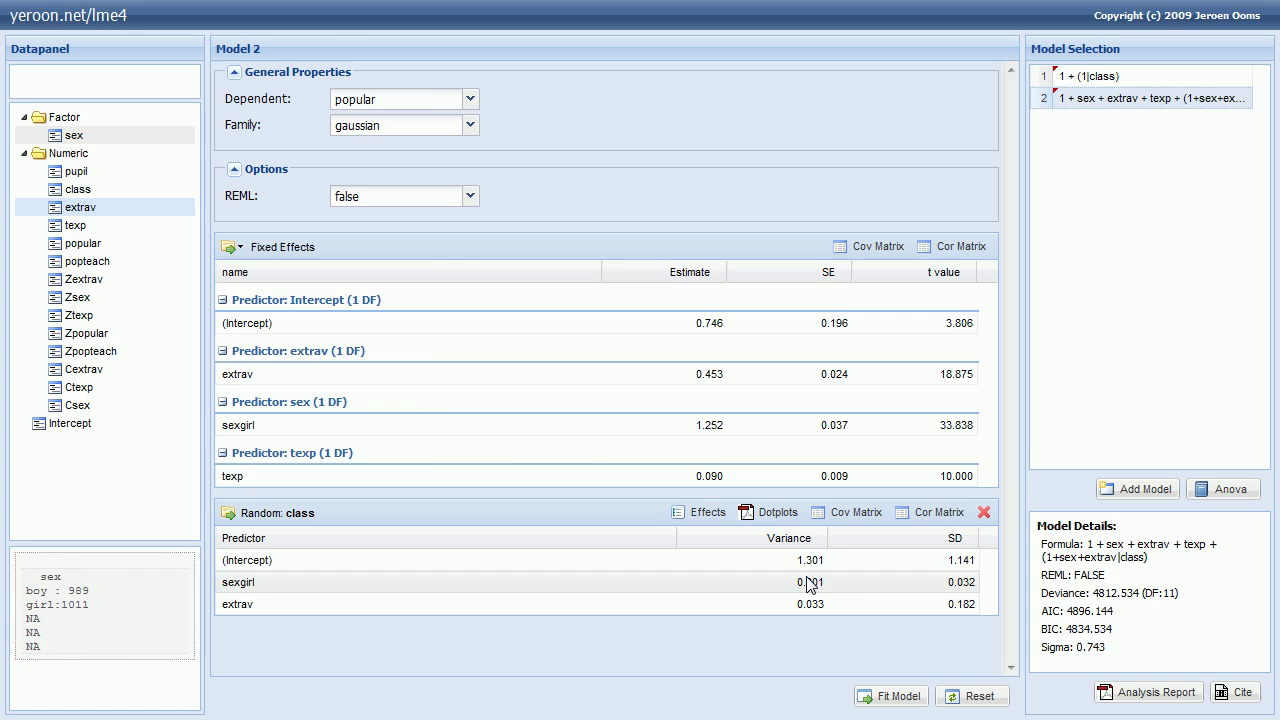
key("alt+Tab")
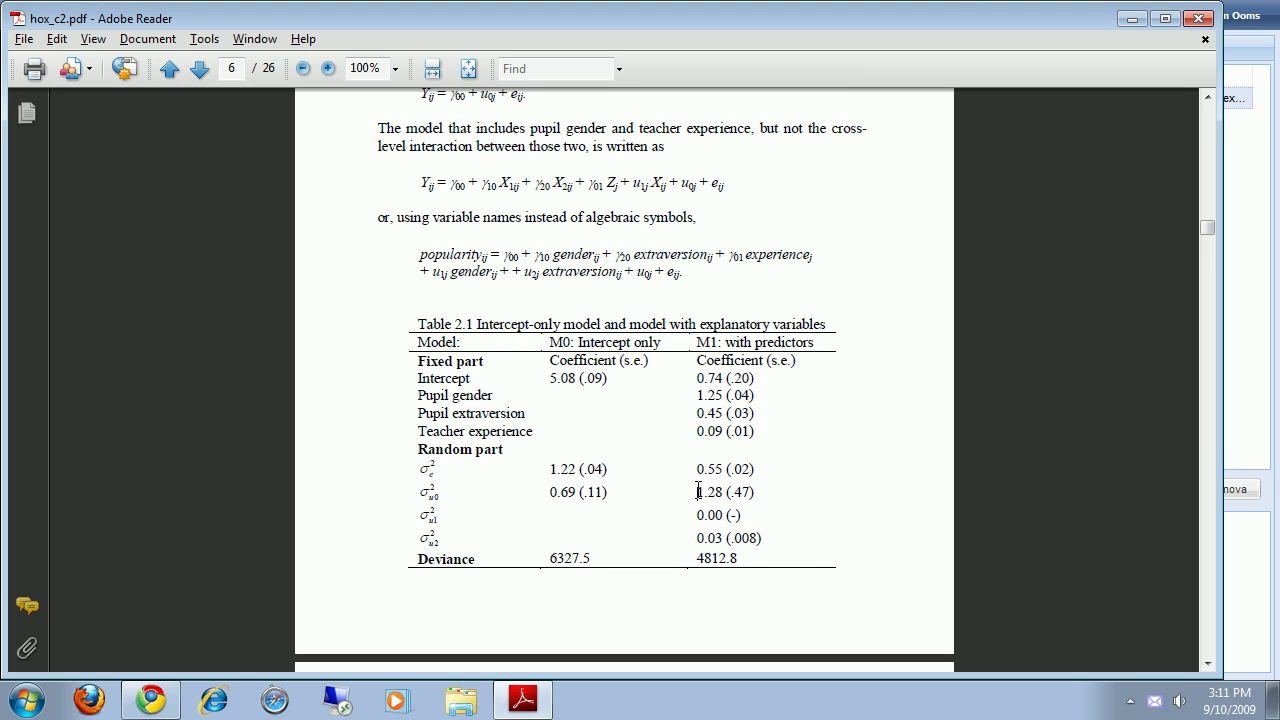
Step: Check Table 2.1's M1 variances 1.28 and 0.00 against Model 2 in lme4
left_click_drag(697, 491, 721, 490)
left_click_drag(695, 517, 737, 520)
left_click(750, 518)
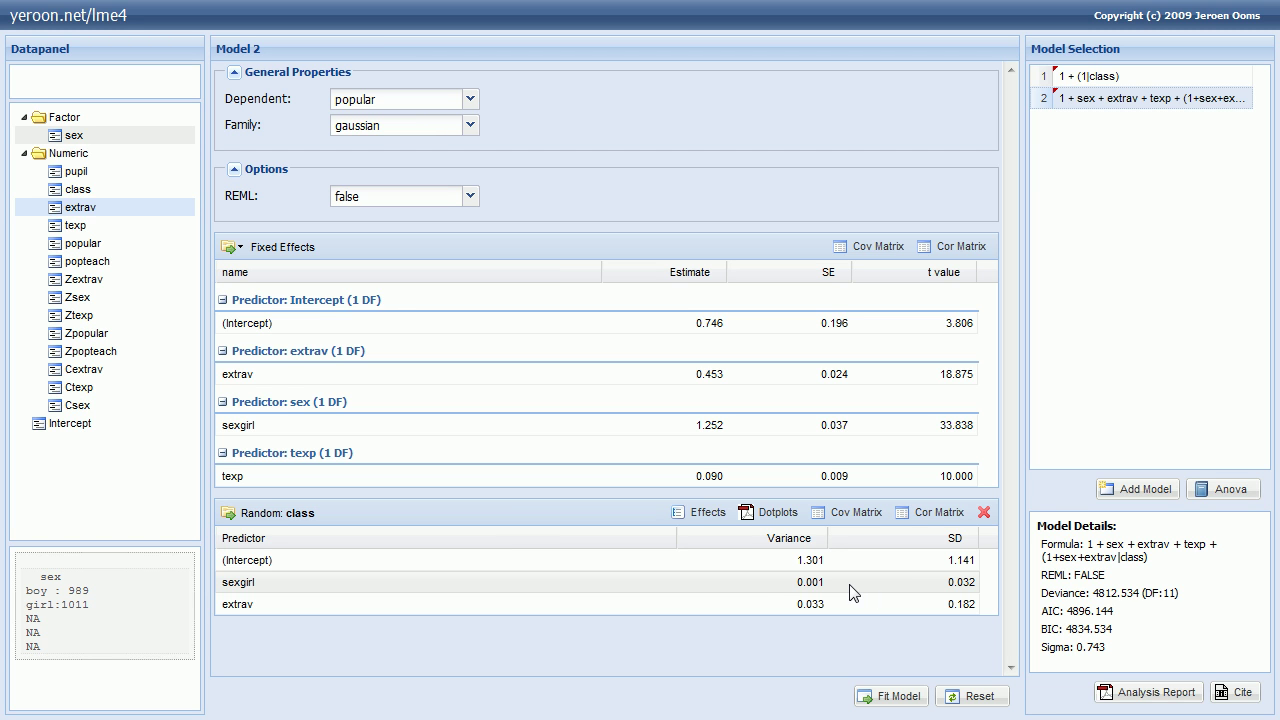
key("alt+Tab")
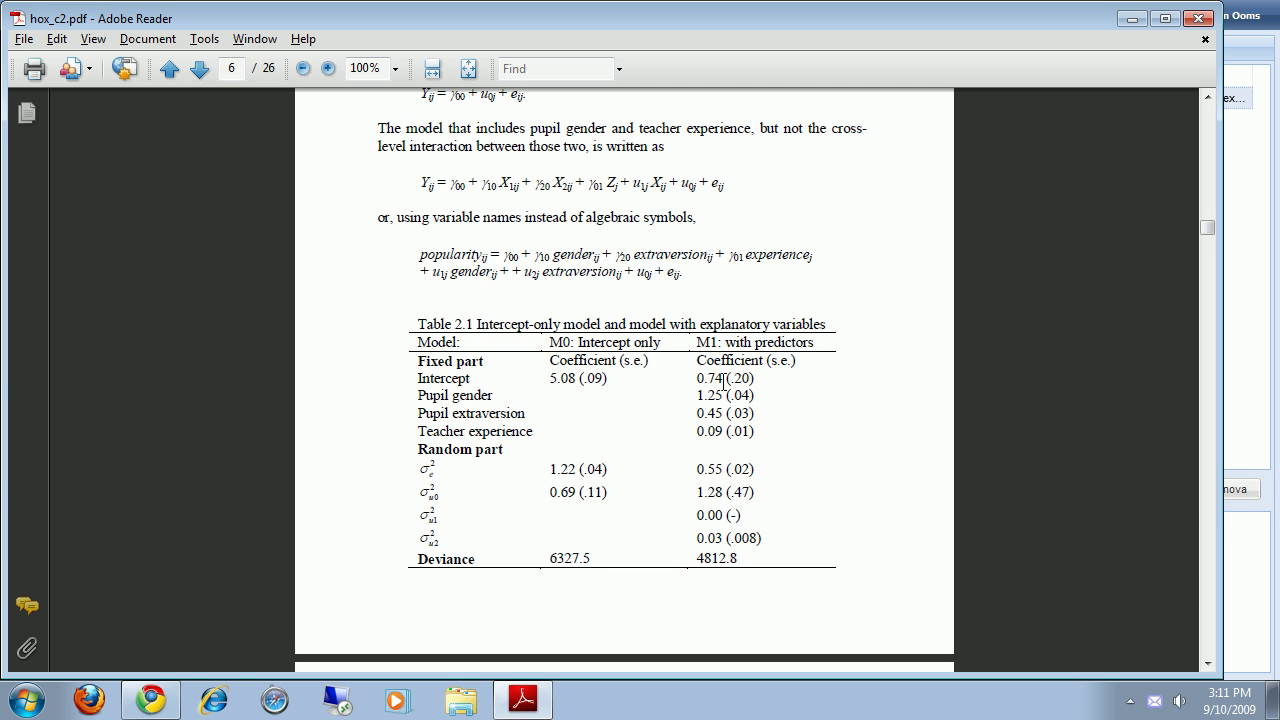
key("alt+Tab")
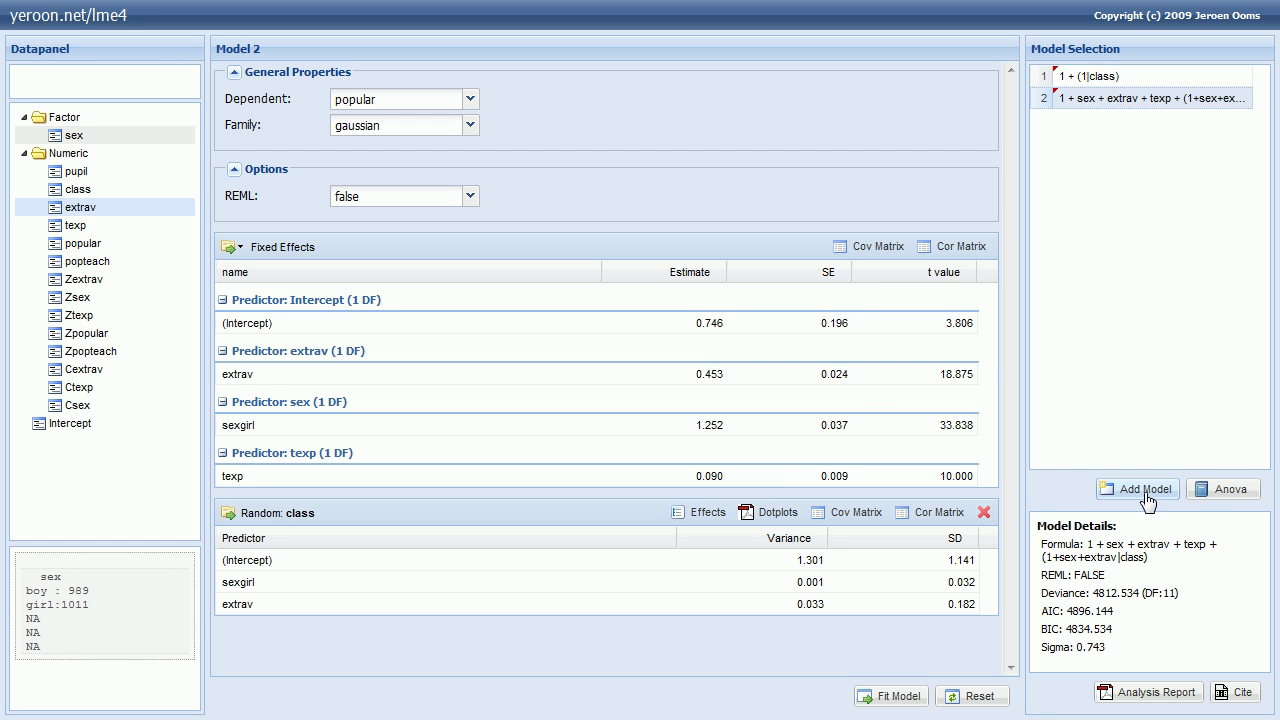
Step: Add Model 3 with class as a new random effects group
left_click(1145, 489)
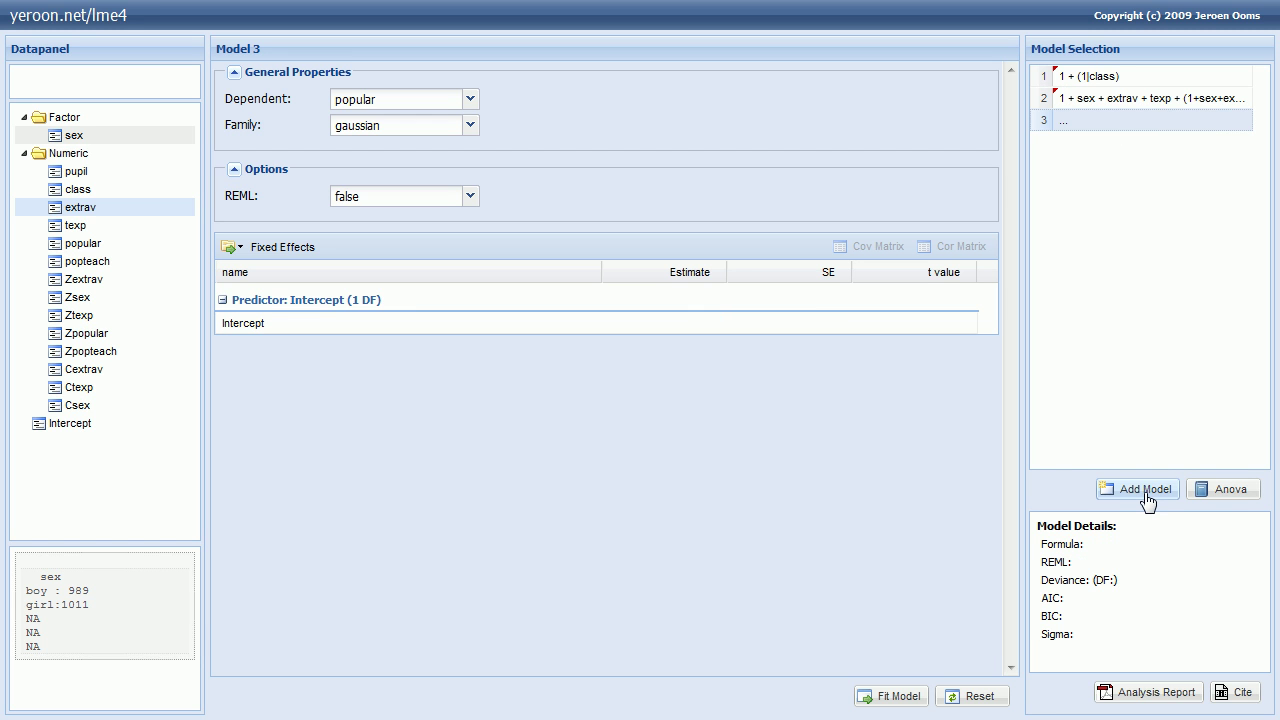
right_click(80, 190)
left_click(125, 241)
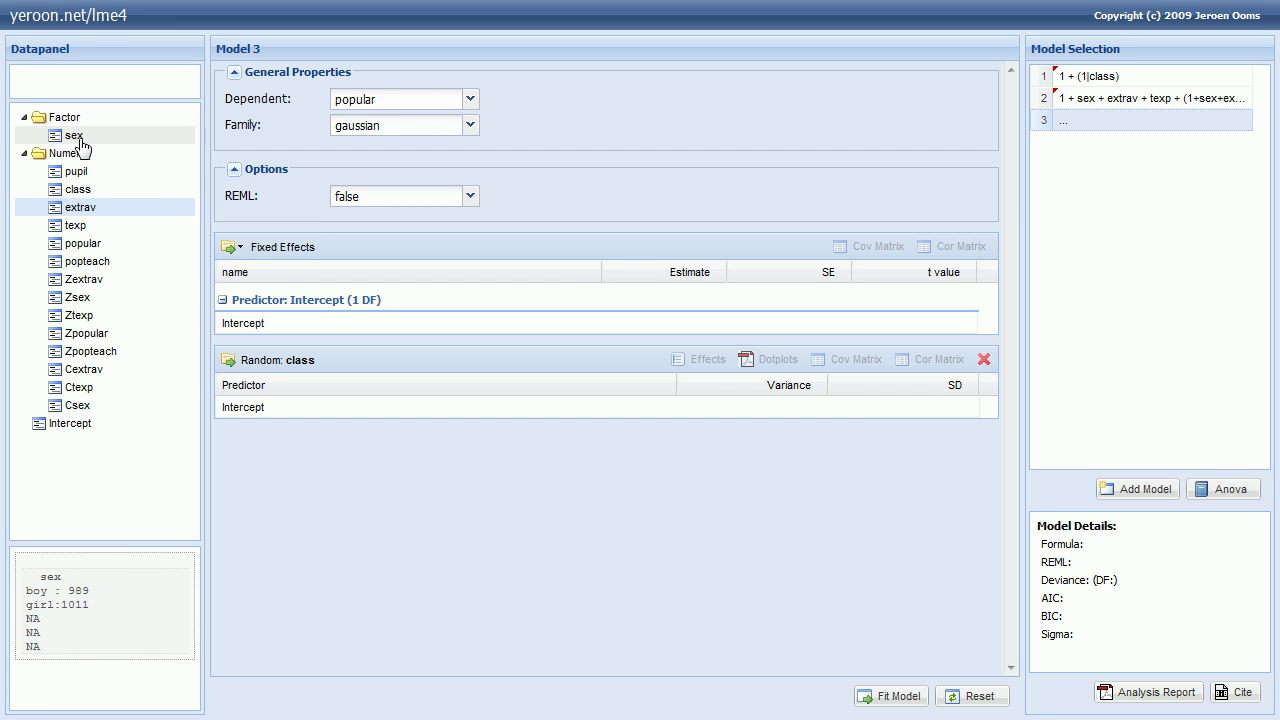
Step: Add fixed sex, extrav, texp and a random extrav slope across classes, then fit Model 3
left_click_drag(77, 140, 305, 330)
left_click_drag(90, 207, 300, 366)
left_click_drag(78, 227, 245, 365)
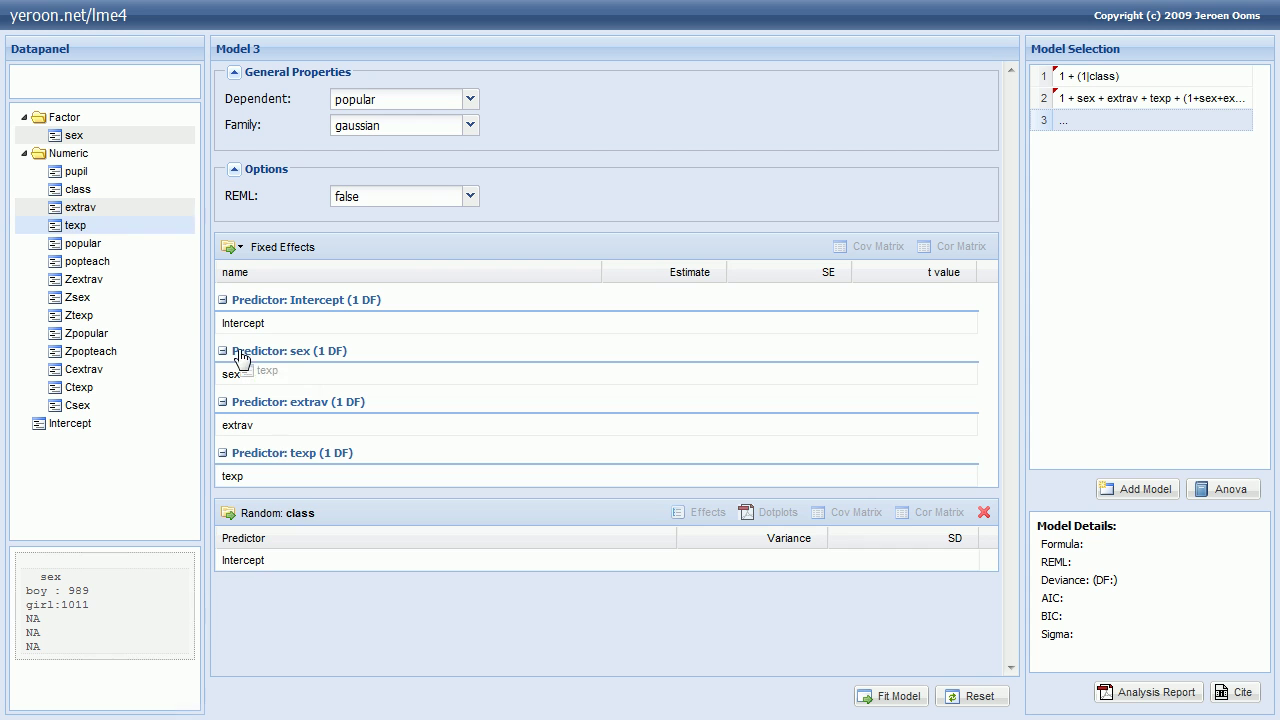
left_click_drag(83, 207, 281, 566)
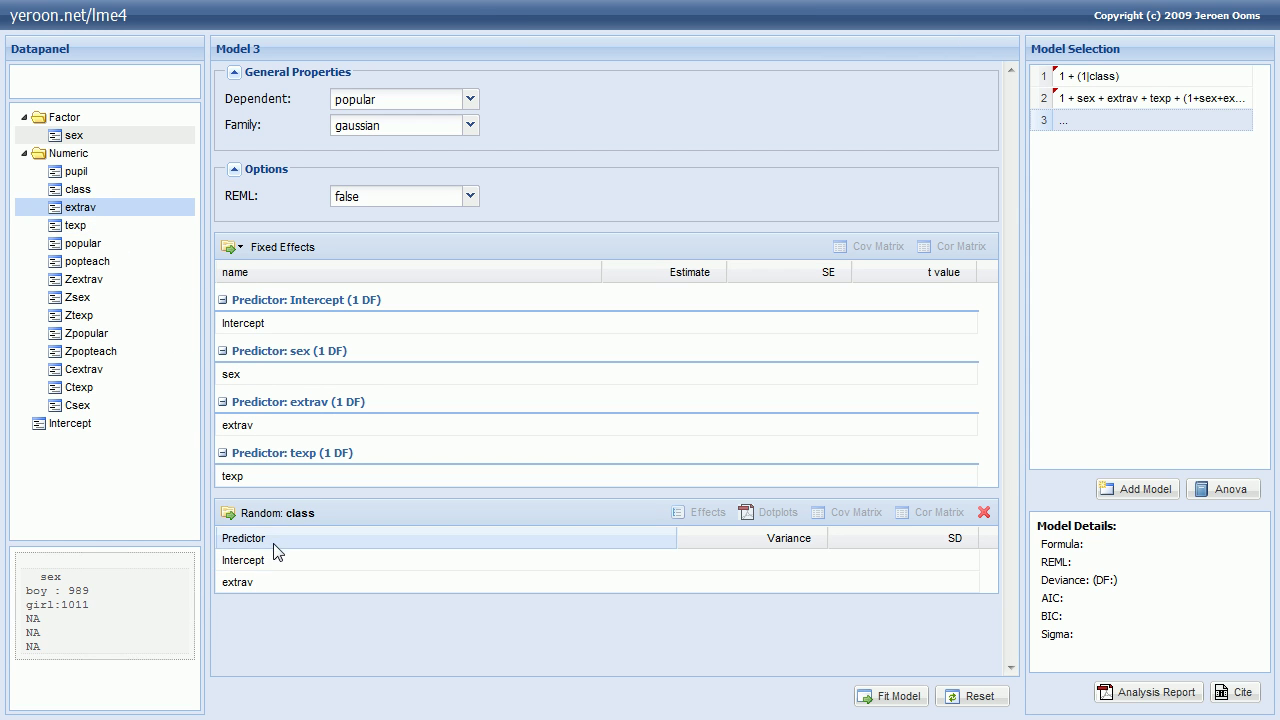
left_click(900, 700)
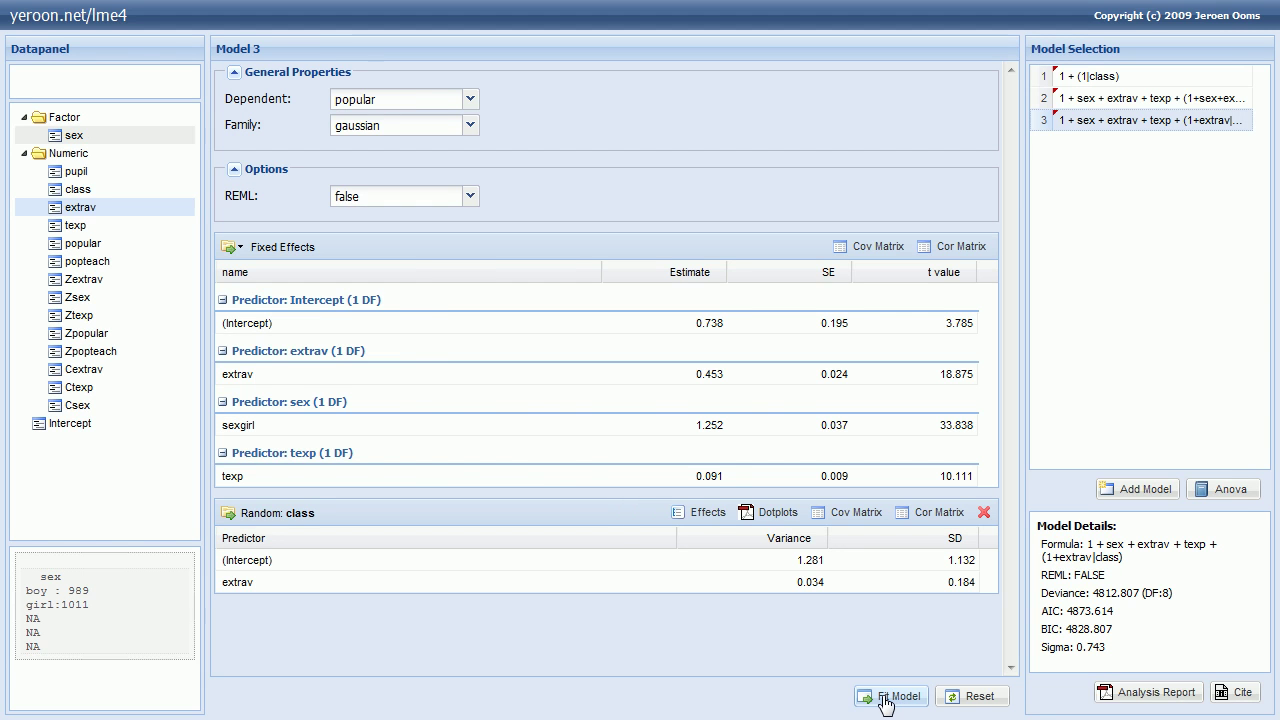
Step: Page down the book to Table 2.2 and mark its deviance 4812.8
key("alt+Tab")
left_click(1203, 312)
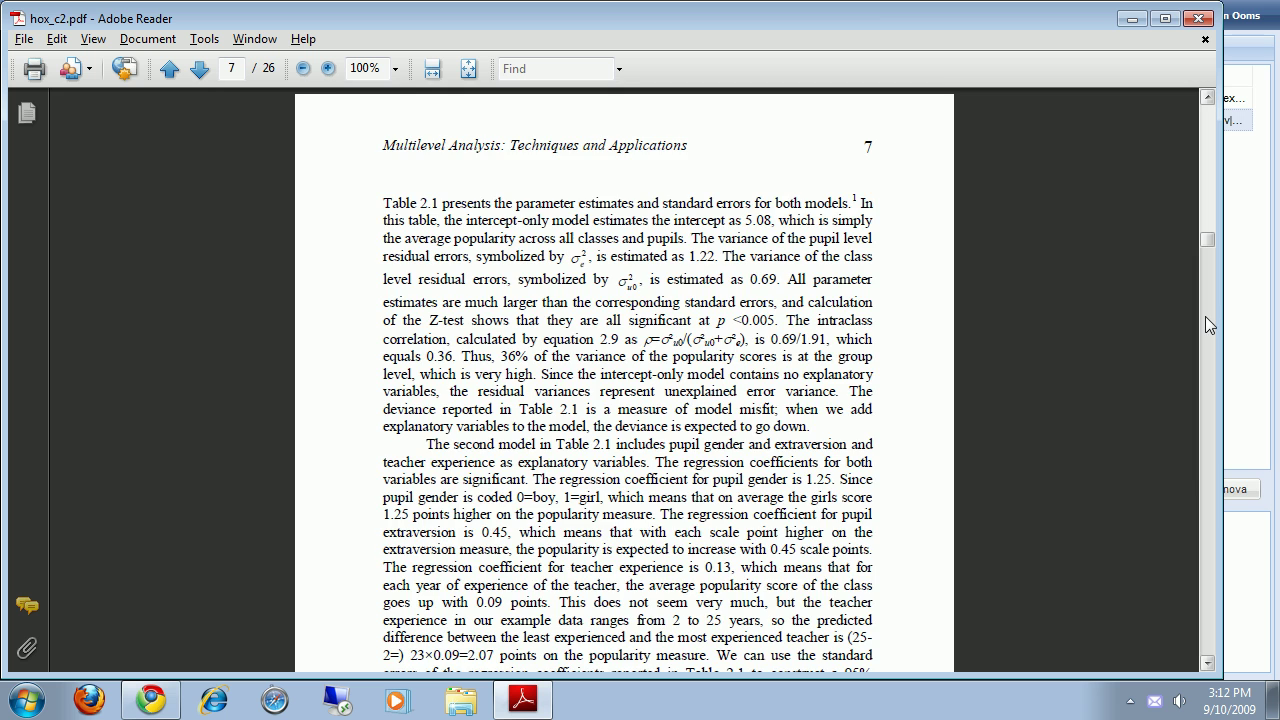
left_click(1205, 322)
left_click(1205, 338)
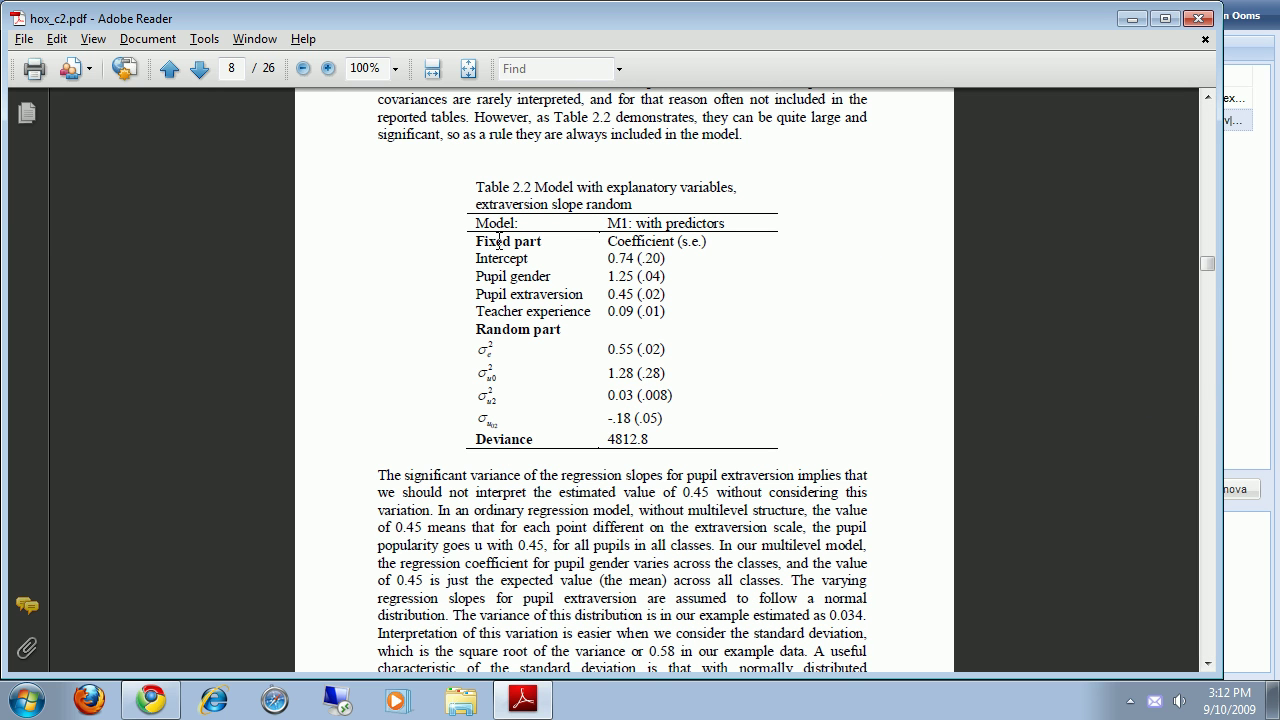
left_click_drag(608, 438, 655, 440)
Step: Compare Model 3's deviance 4812.807 with Table 2.2's 4812.8
key("alt+Tab")
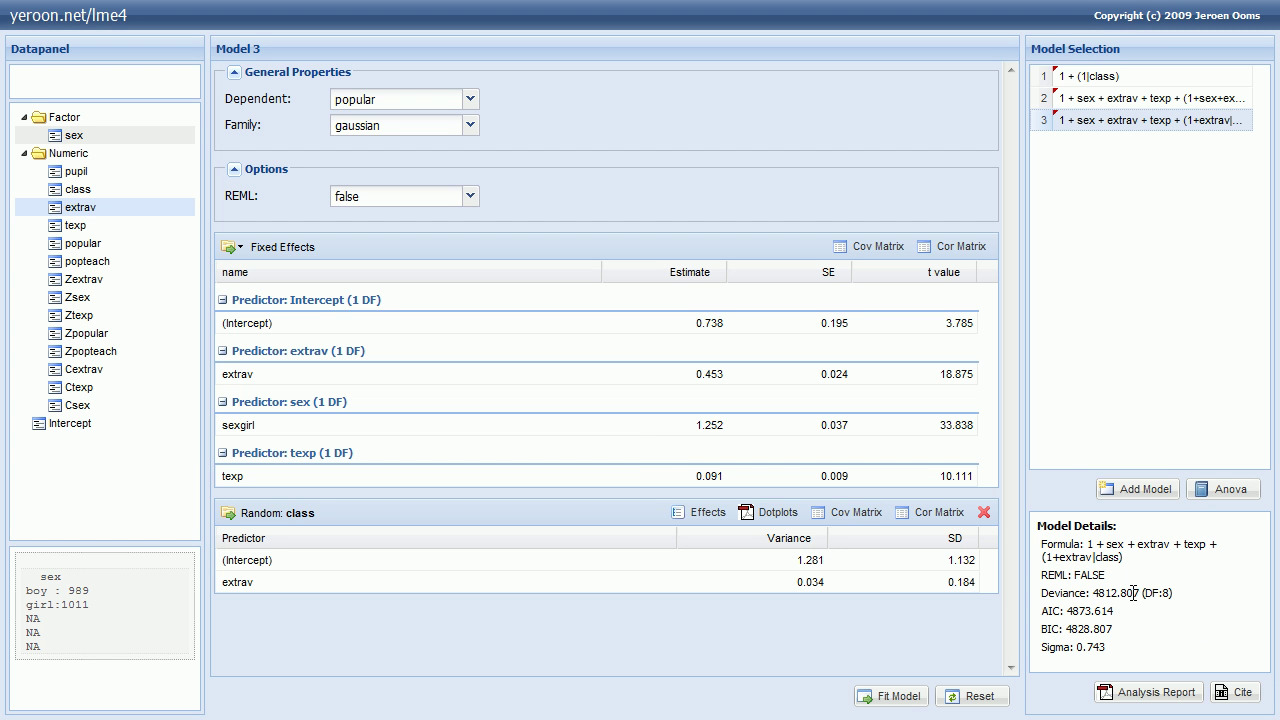
left_click_drag(1140, 594, 1091, 593)
key("alt+Tab")
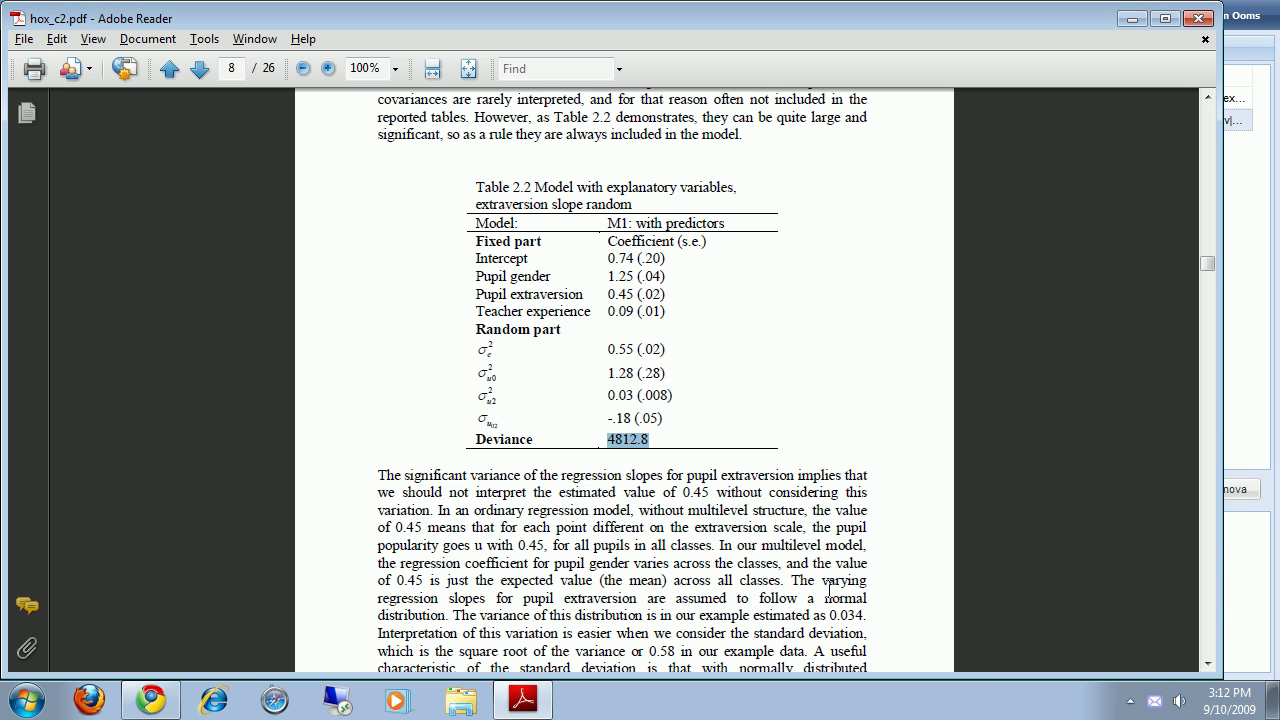
key("alt+Tab")
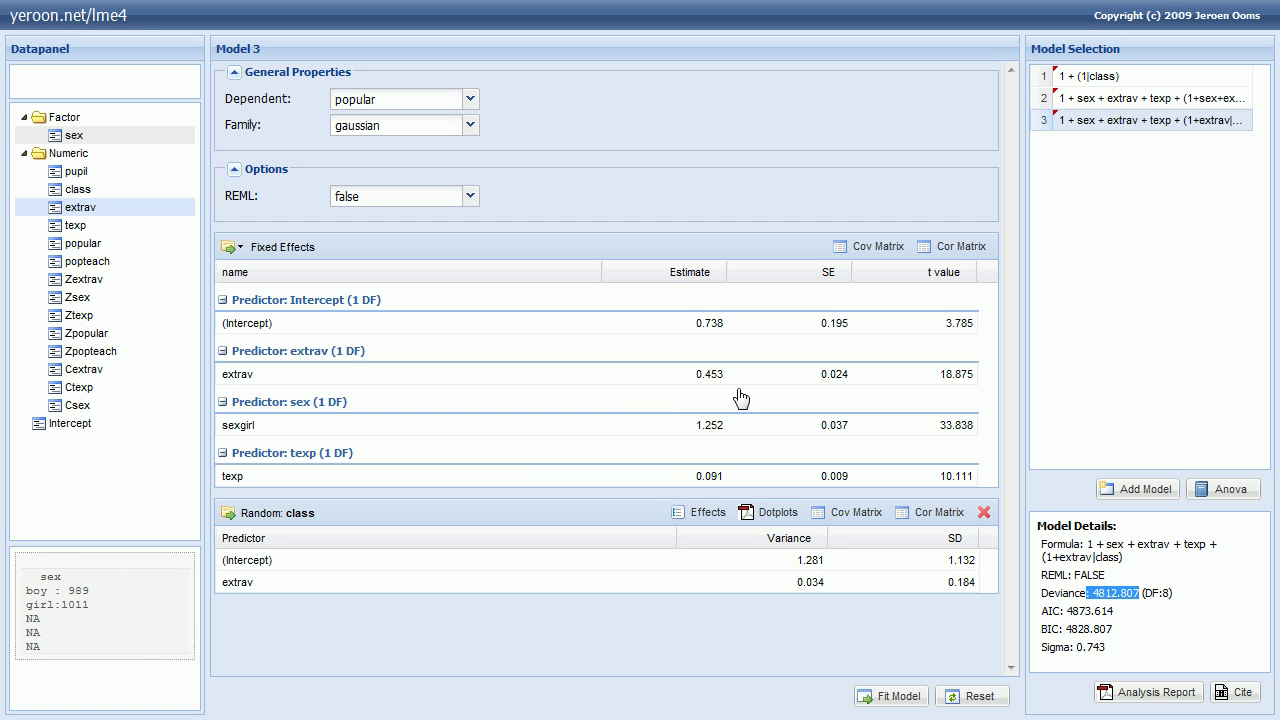
key("alt+Tab")
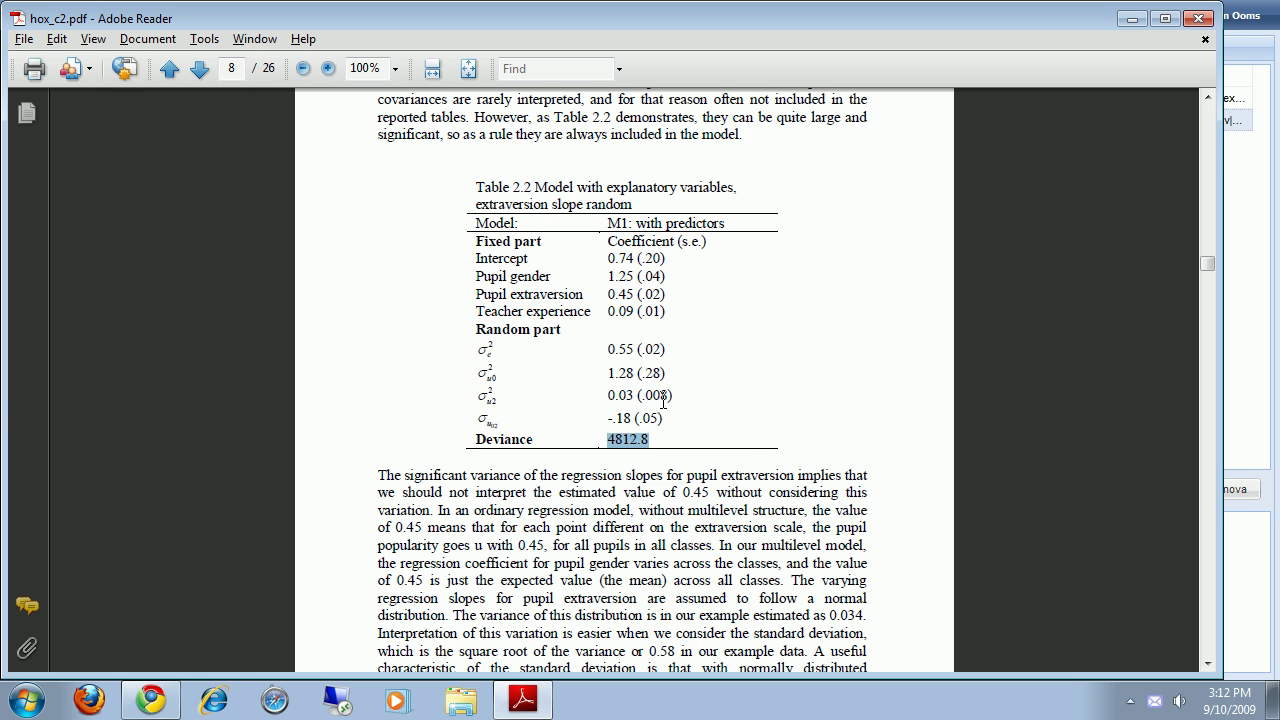
key("alt+Tab")
key("alt+Tab")
left_click(664, 420)
key("alt+Tab")
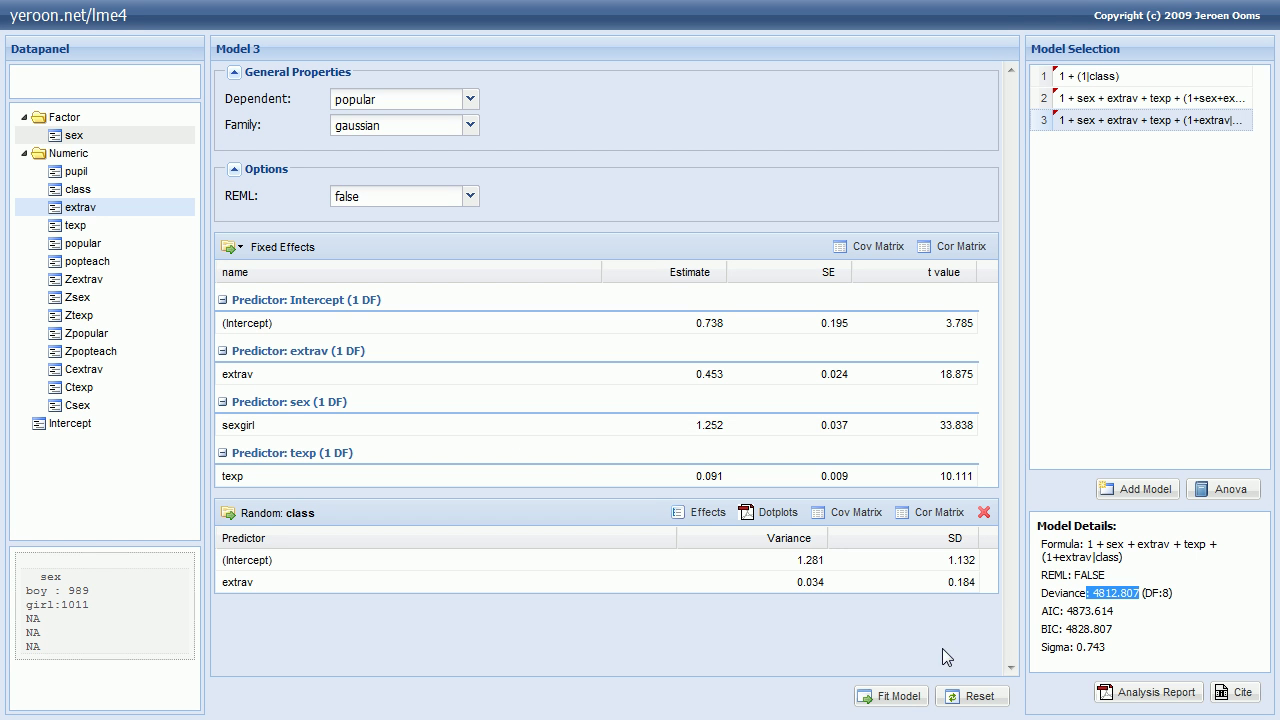
Step: Display the class covariance matrix and check its -0.185 intercept–extrav covariance against the book's -.18 (.05)
left_click(860, 516)
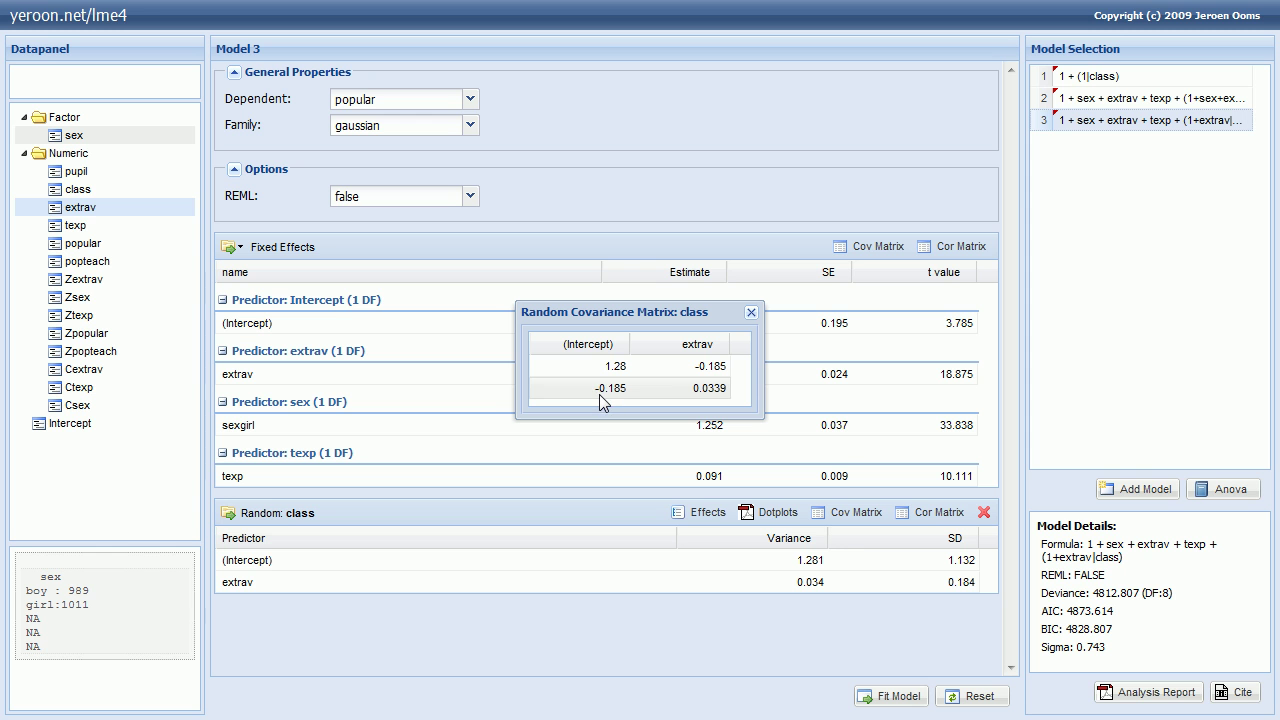
key("alt+Tab")
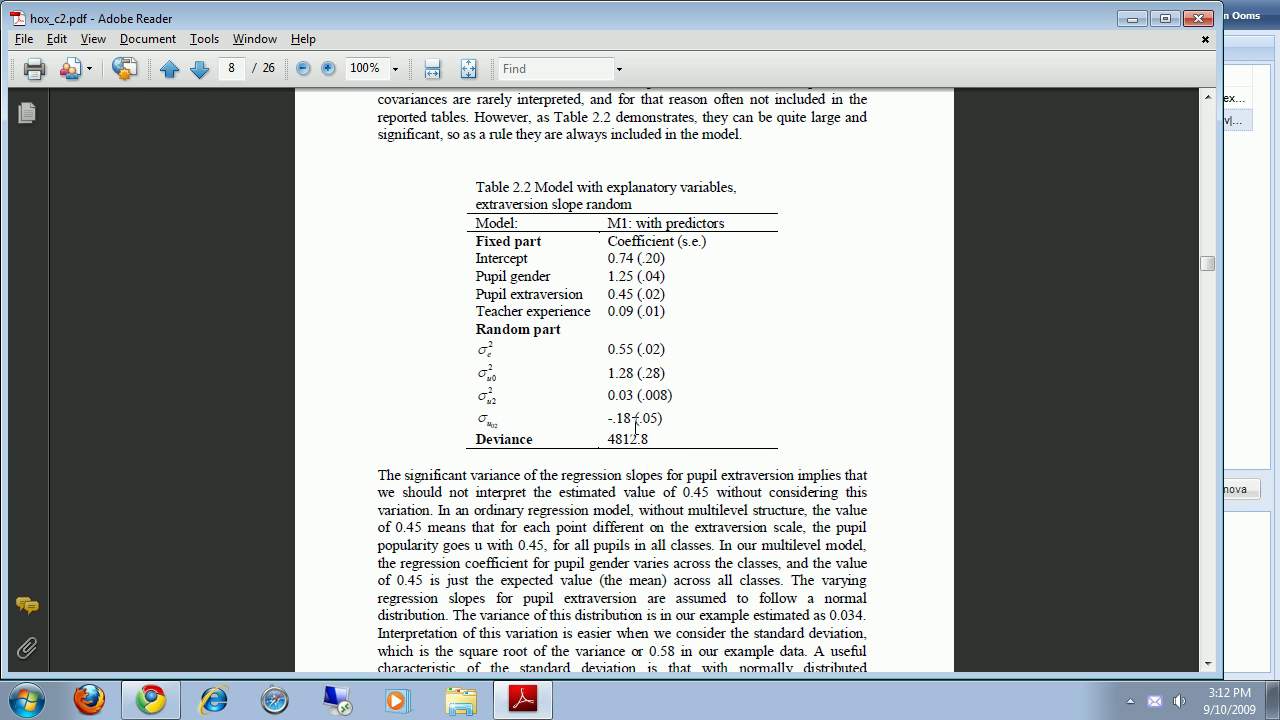
left_click_drag(608, 418, 666, 422)
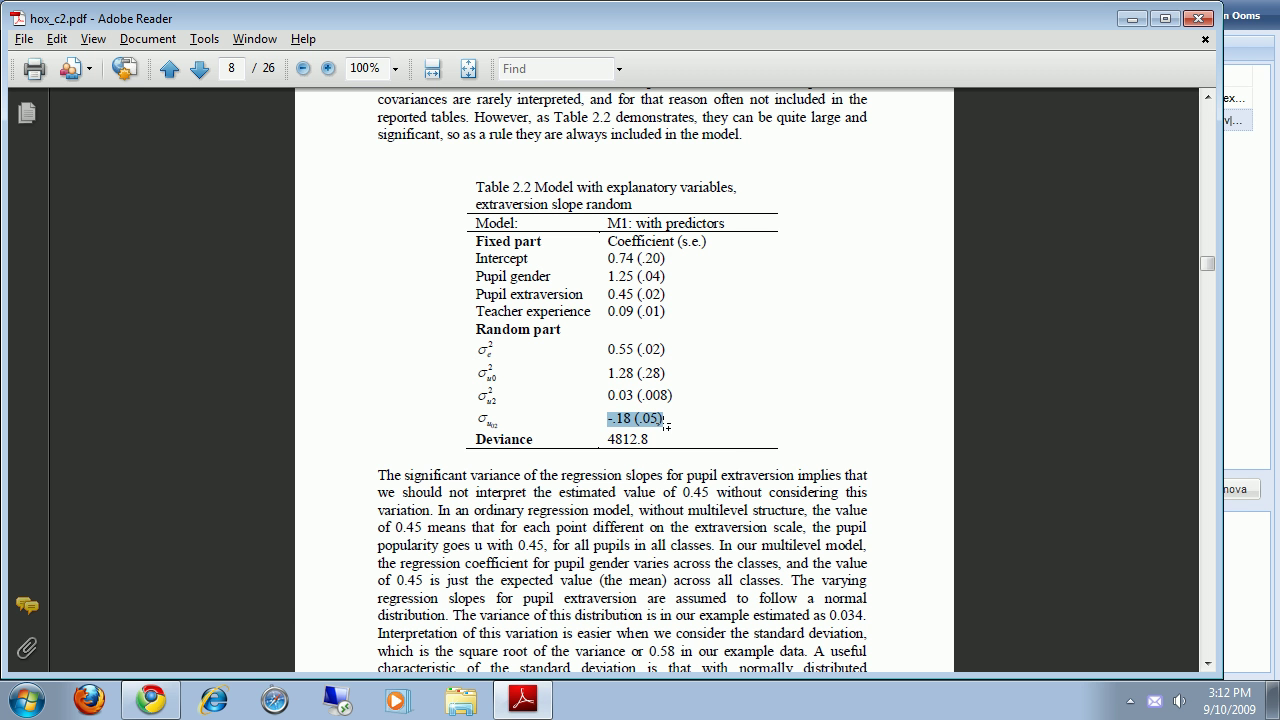
key("alt+Tab")
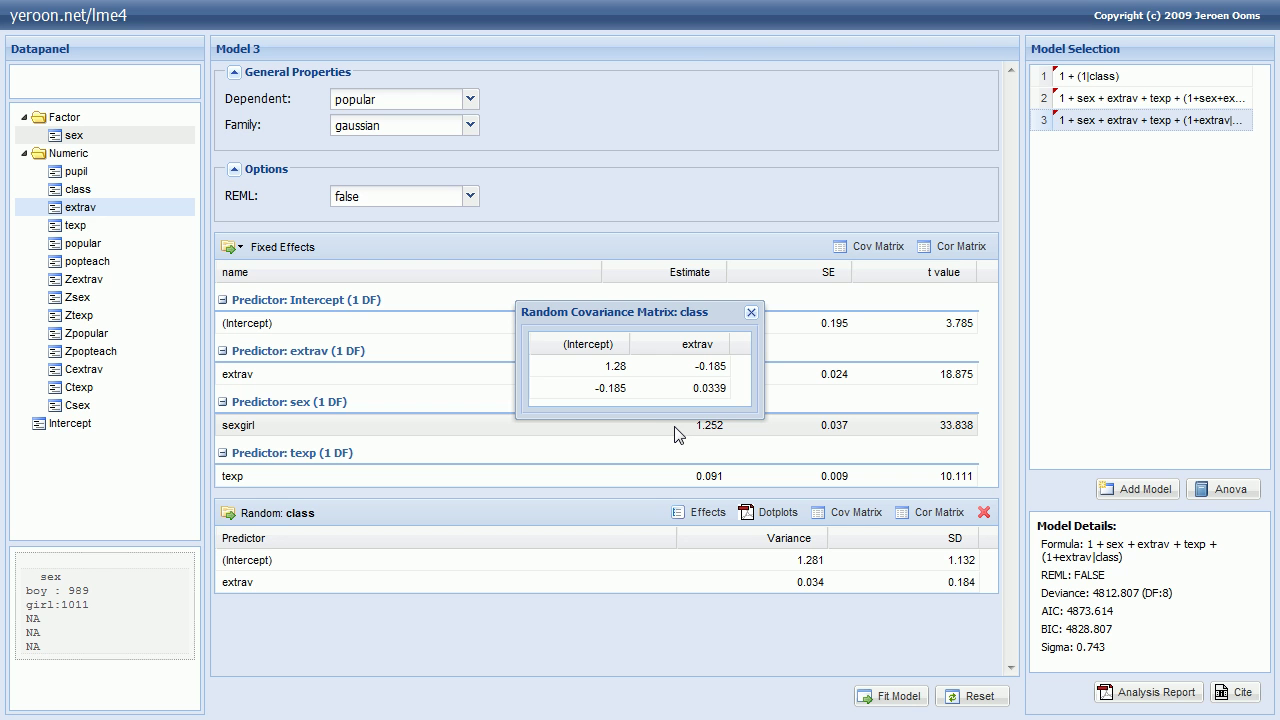
Step: Close the covariance matrix, review Model 2's results, then return to Model 3 (deviance 4812.807)
left_click(751, 314)
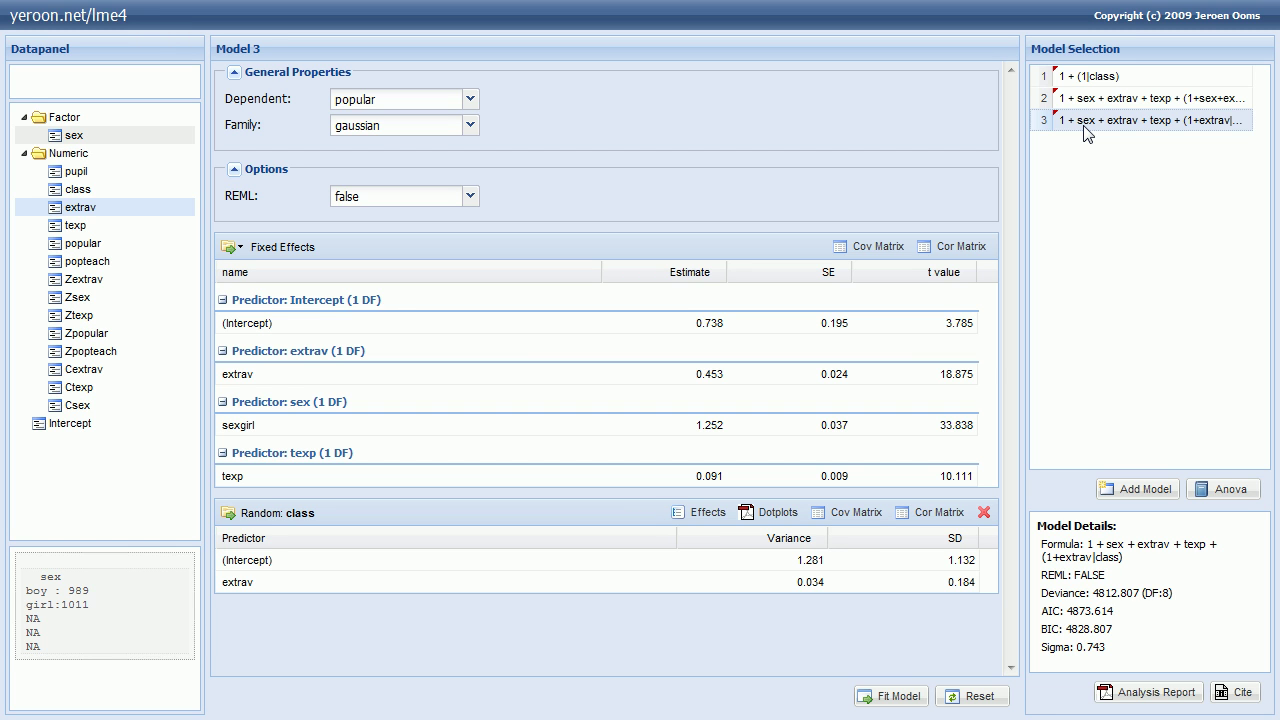
left_click(1108, 100)
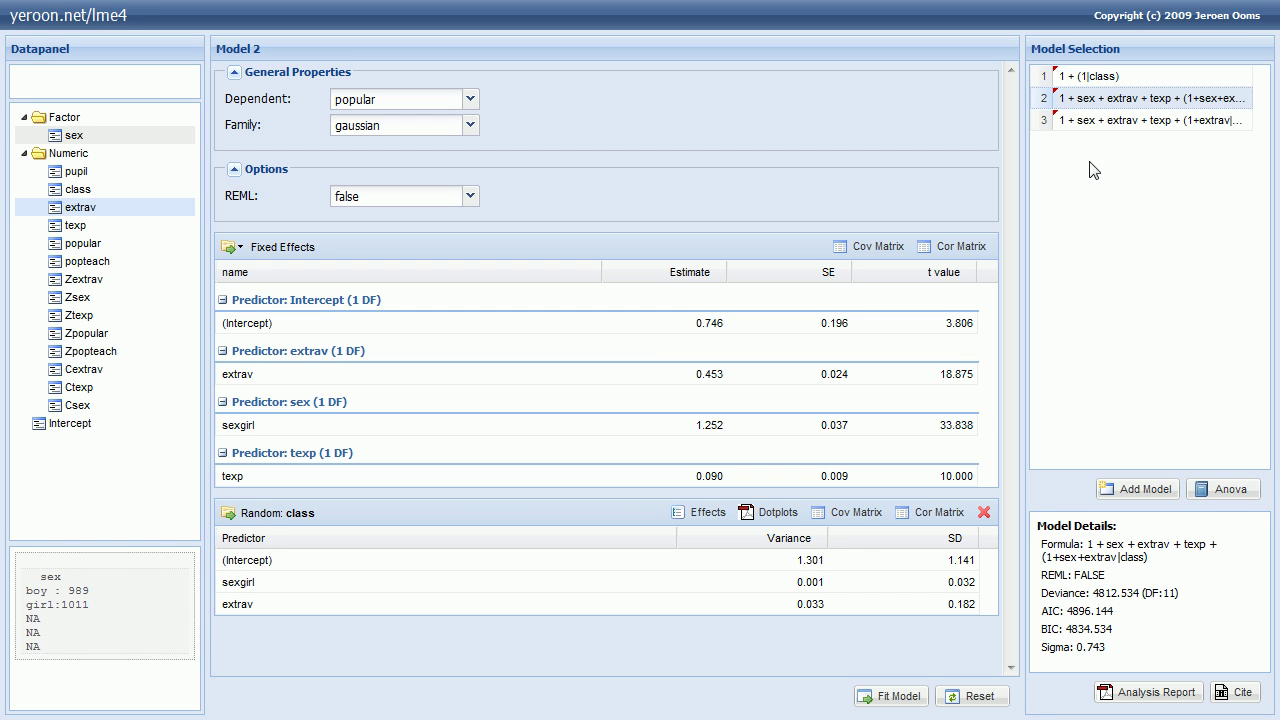
left_click(1094, 122)
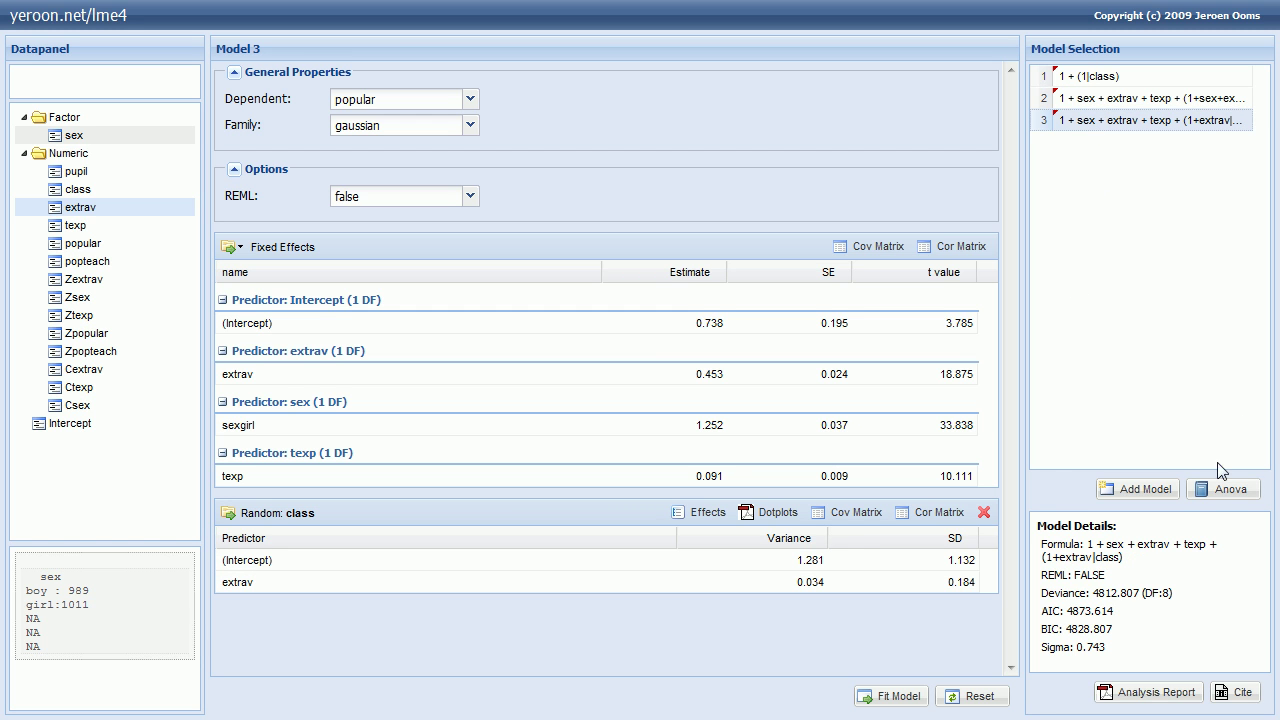
left_click(1214, 494)
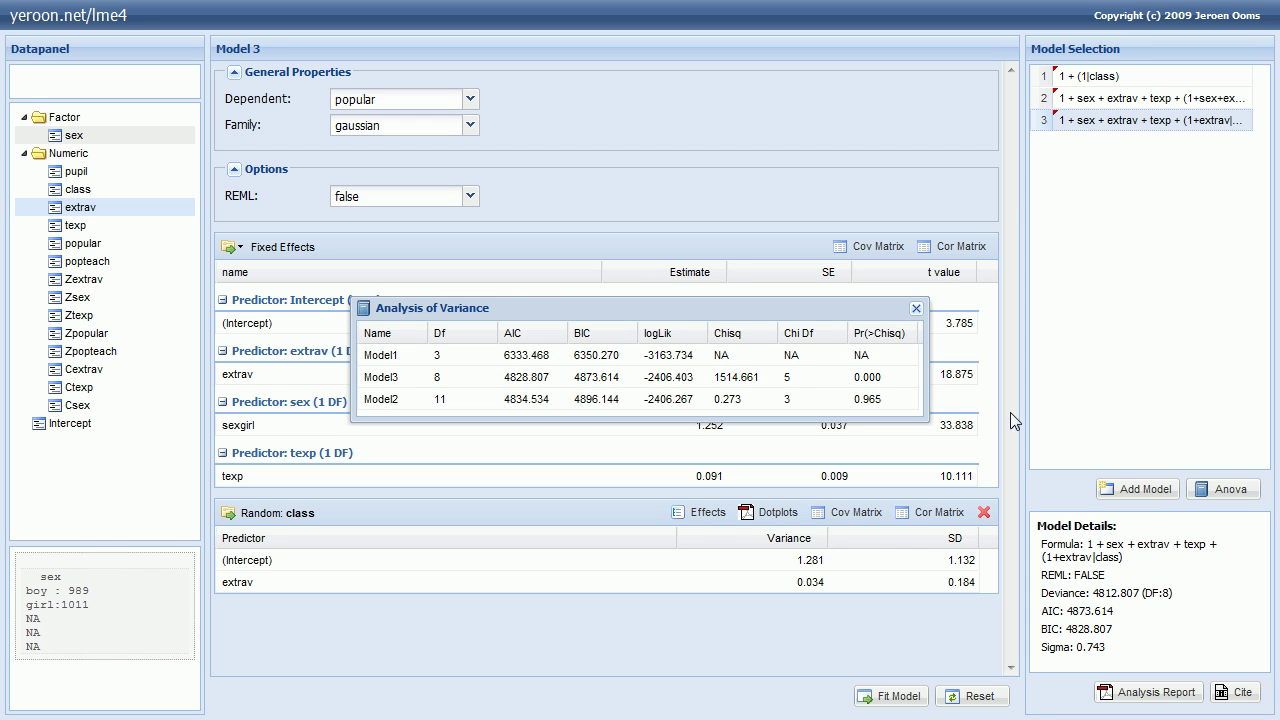
left_click_drag(852, 306, 1099, 284)
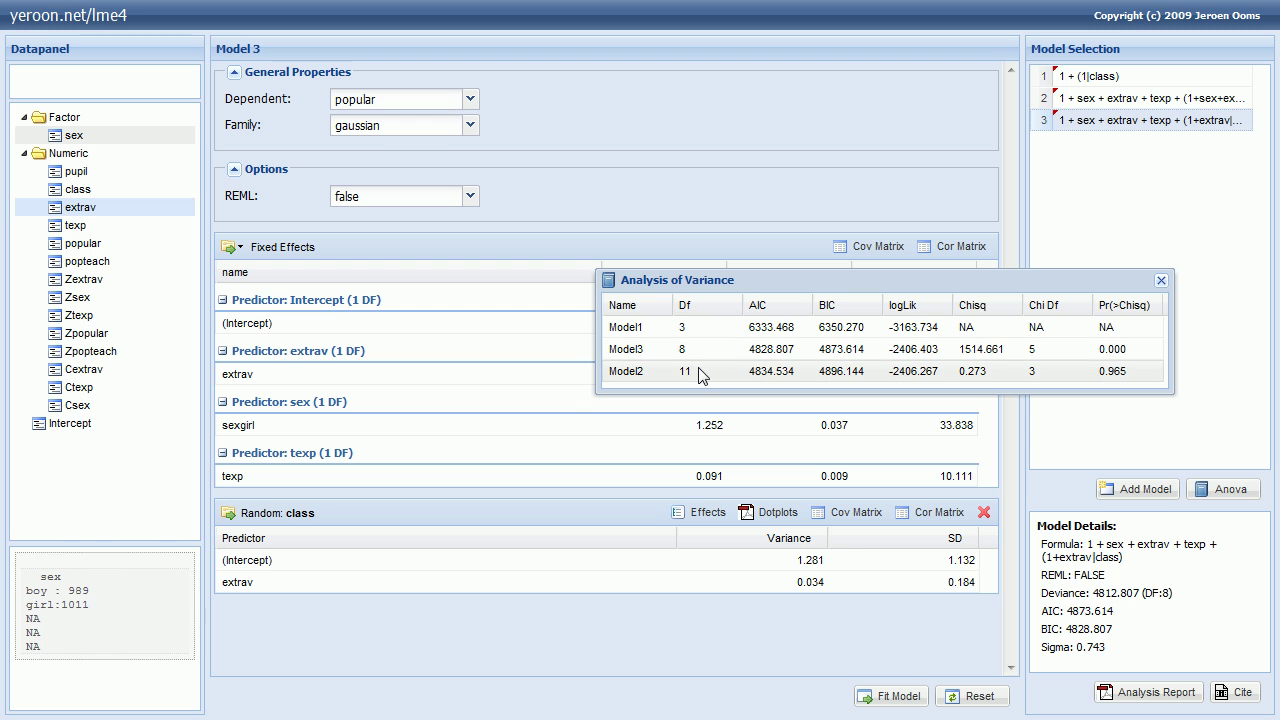
left_click(623, 362)
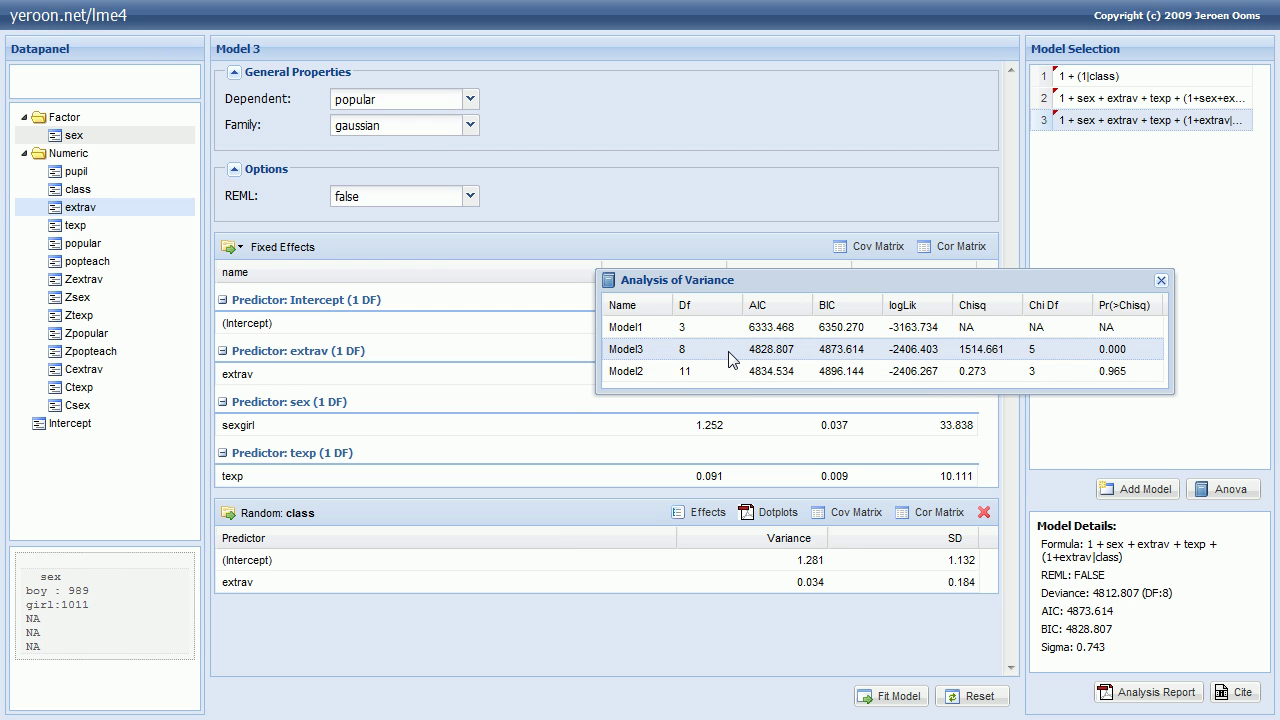
left_click(689, 375)
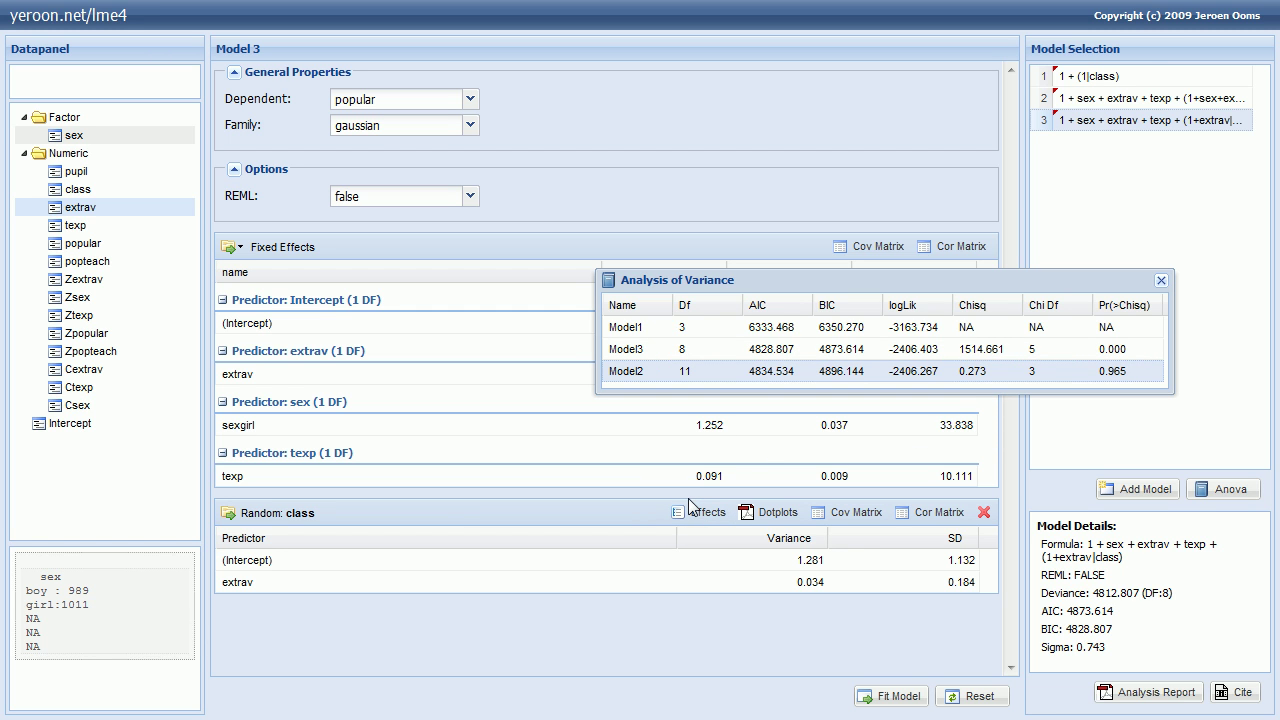
left_click(1161, 283)
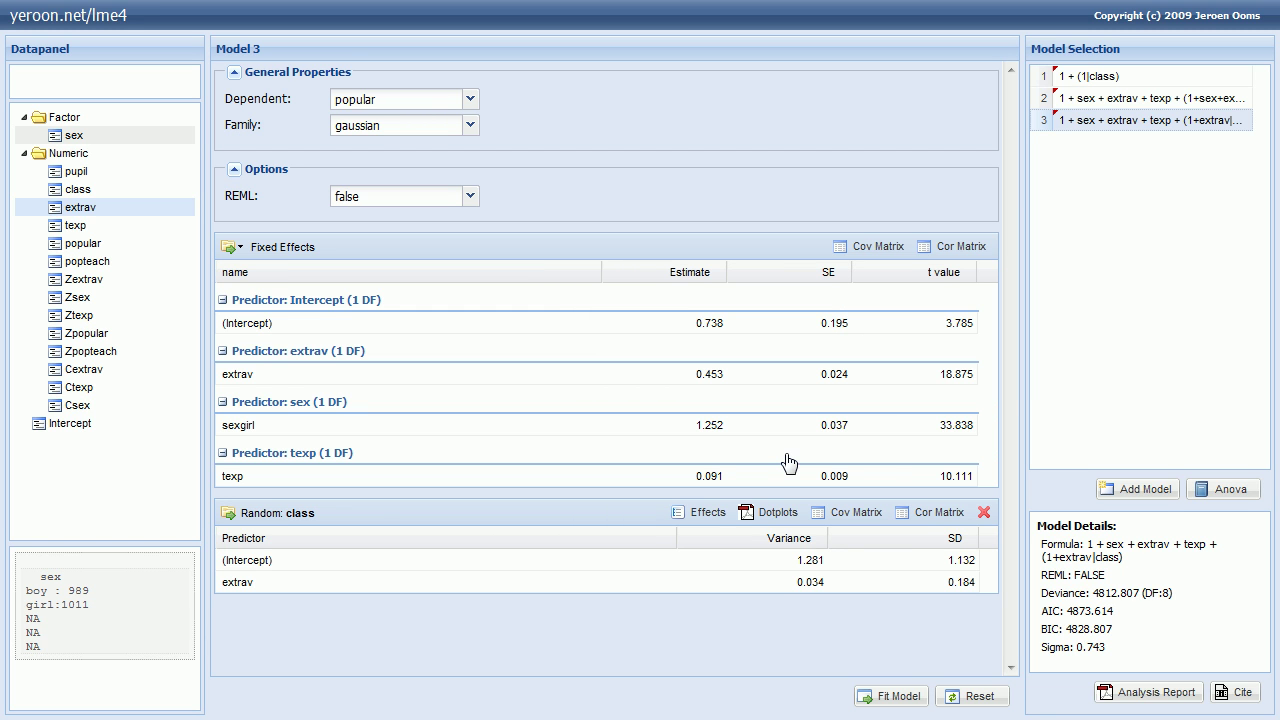
Step: Review the book's Table 2.3 on page 10 (cross-level interaction, deviance 4747.6), then return to lme4
key("alt+Tab")
scroll(992, 406, "down", 20)
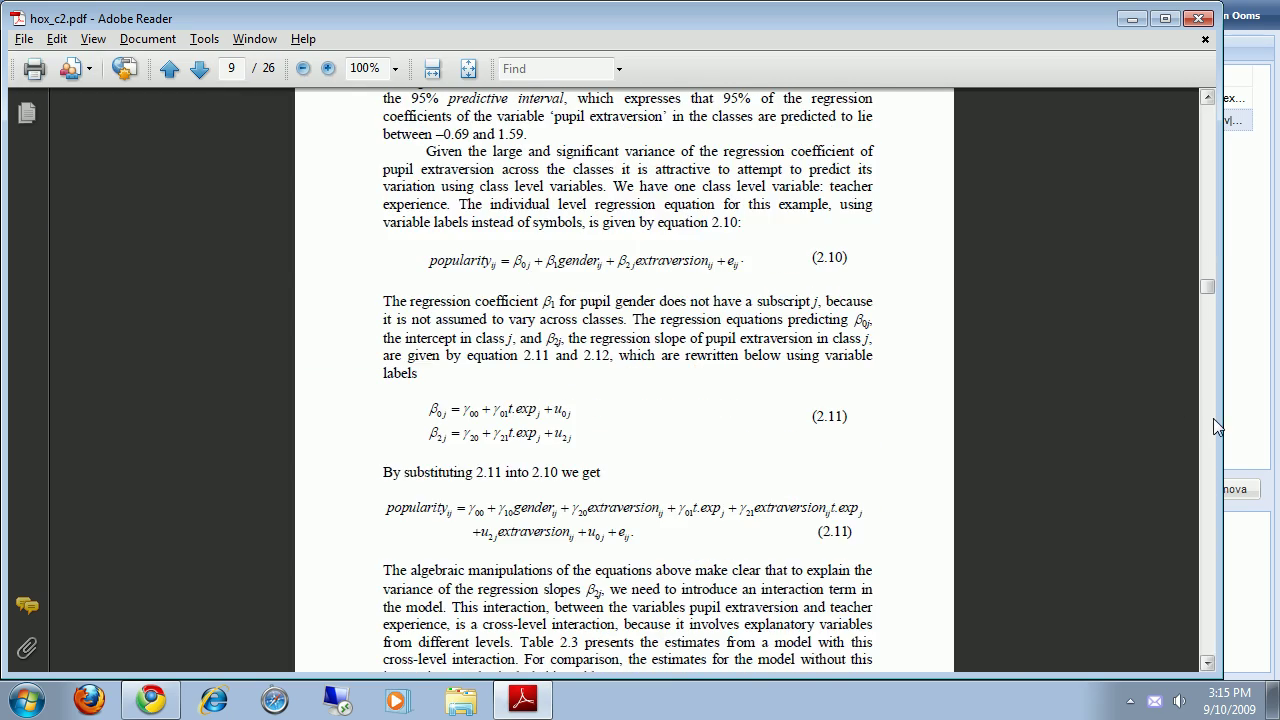
scroll(1166, 418, "down", 10)
scroll(440, 470, "down", 1)
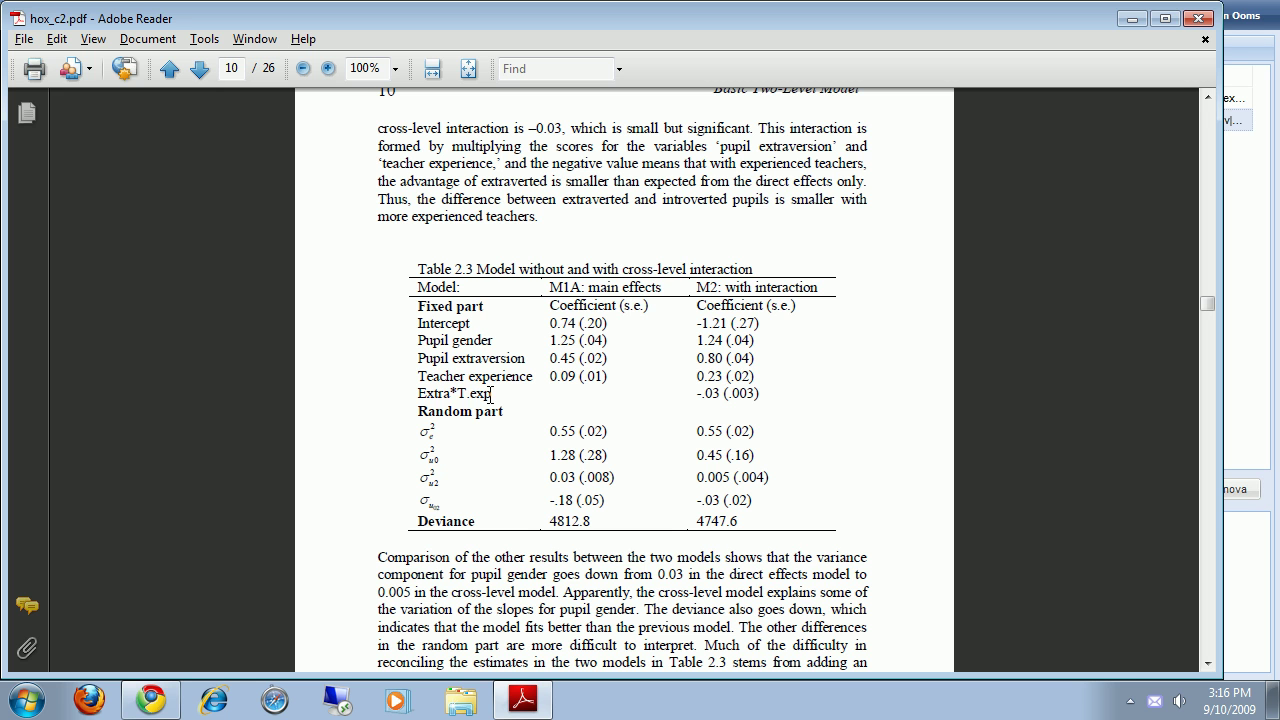
key("alt+Tab")
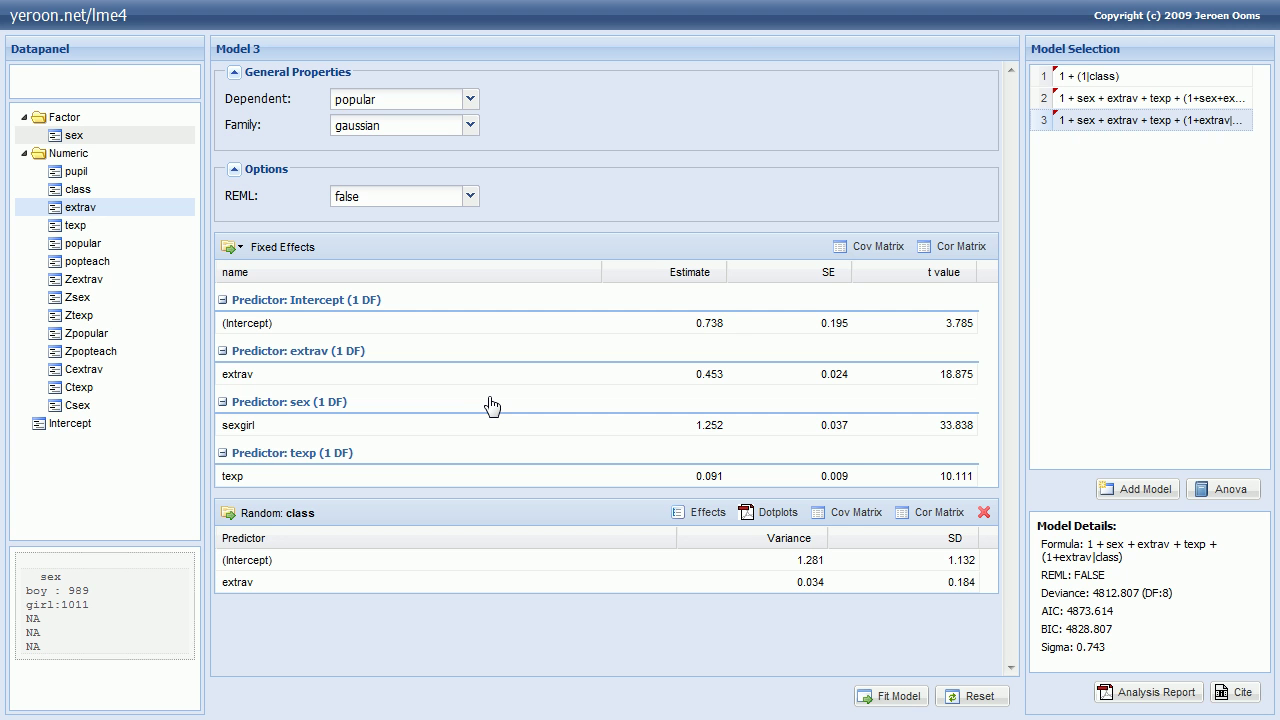
Step: Start Model 4 with a class random-effects group and fixed effects sex, extrav and texp
left_click(1125, 492)
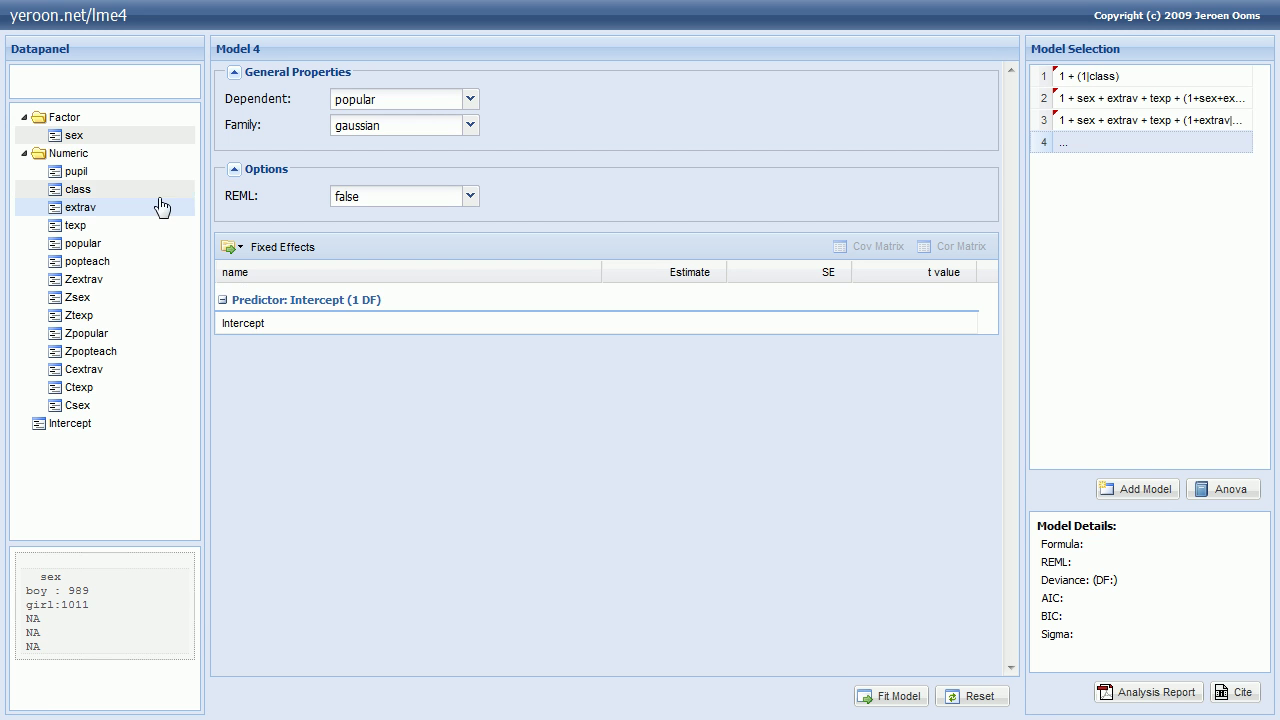
right_click(86, 192)
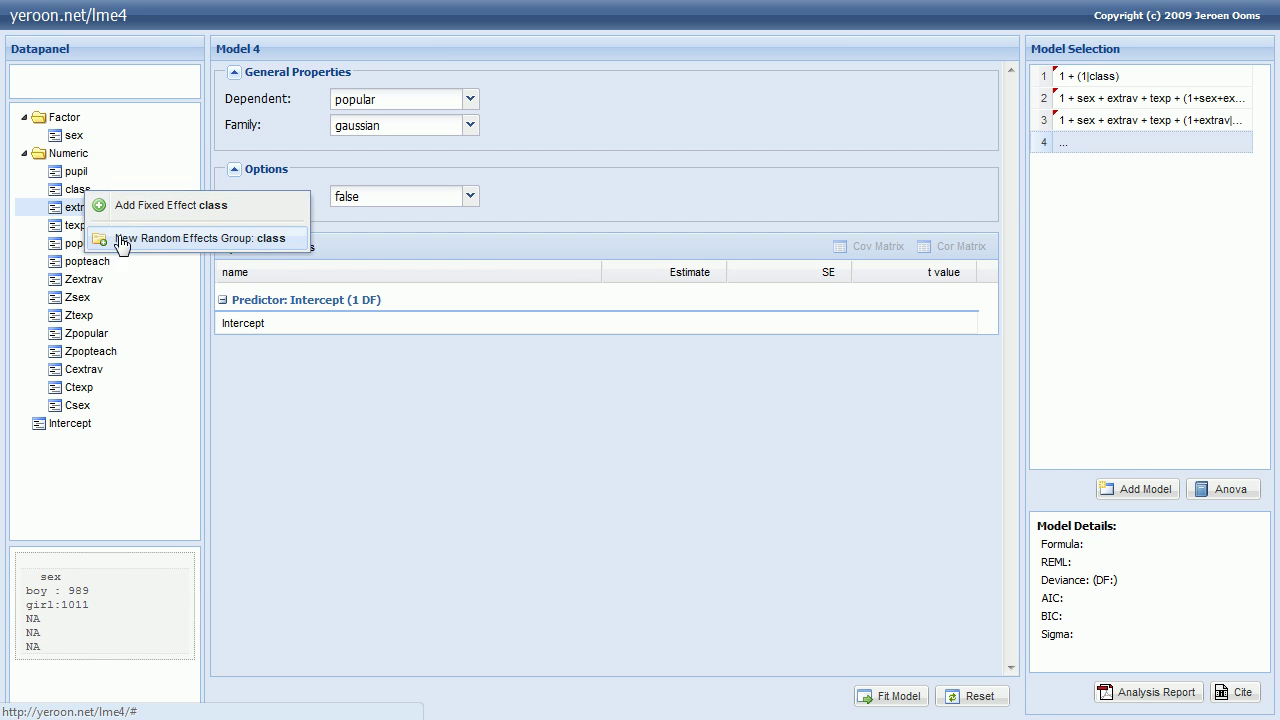
left_click(123, 248)
left_click_drag(75, 135, 365, 318)
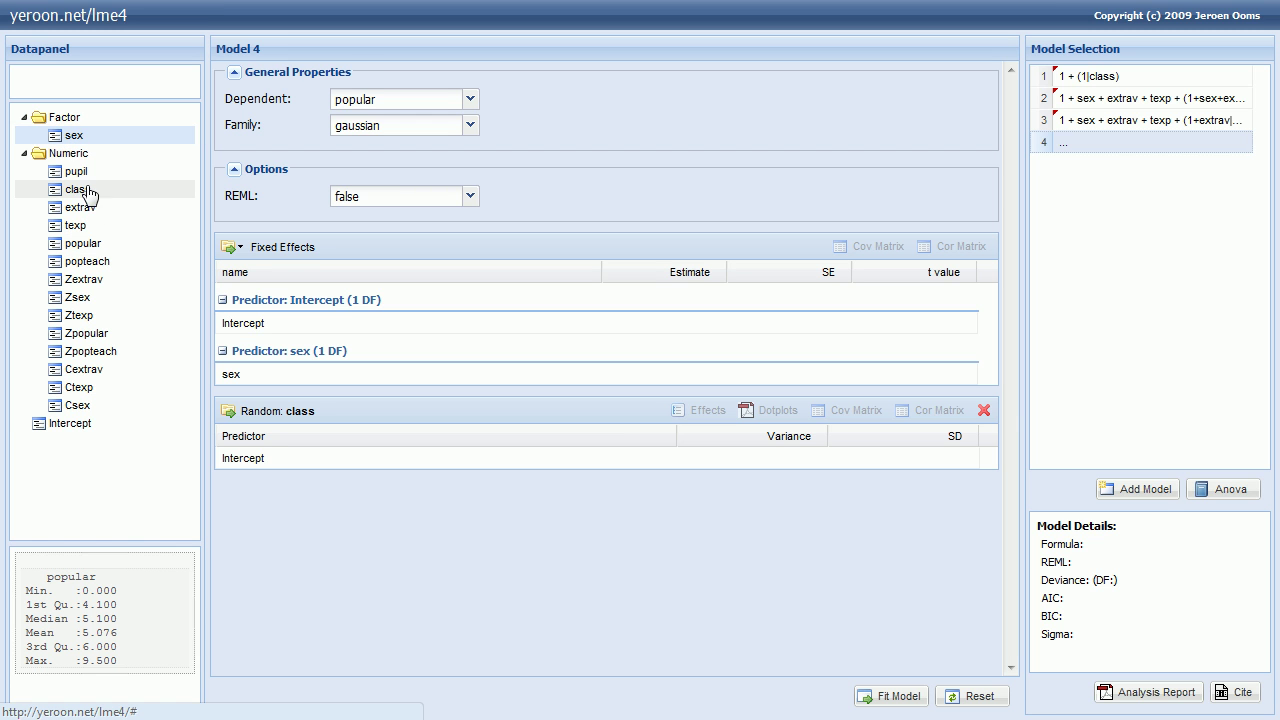
left_click_drag(80, 207, 303, 358)
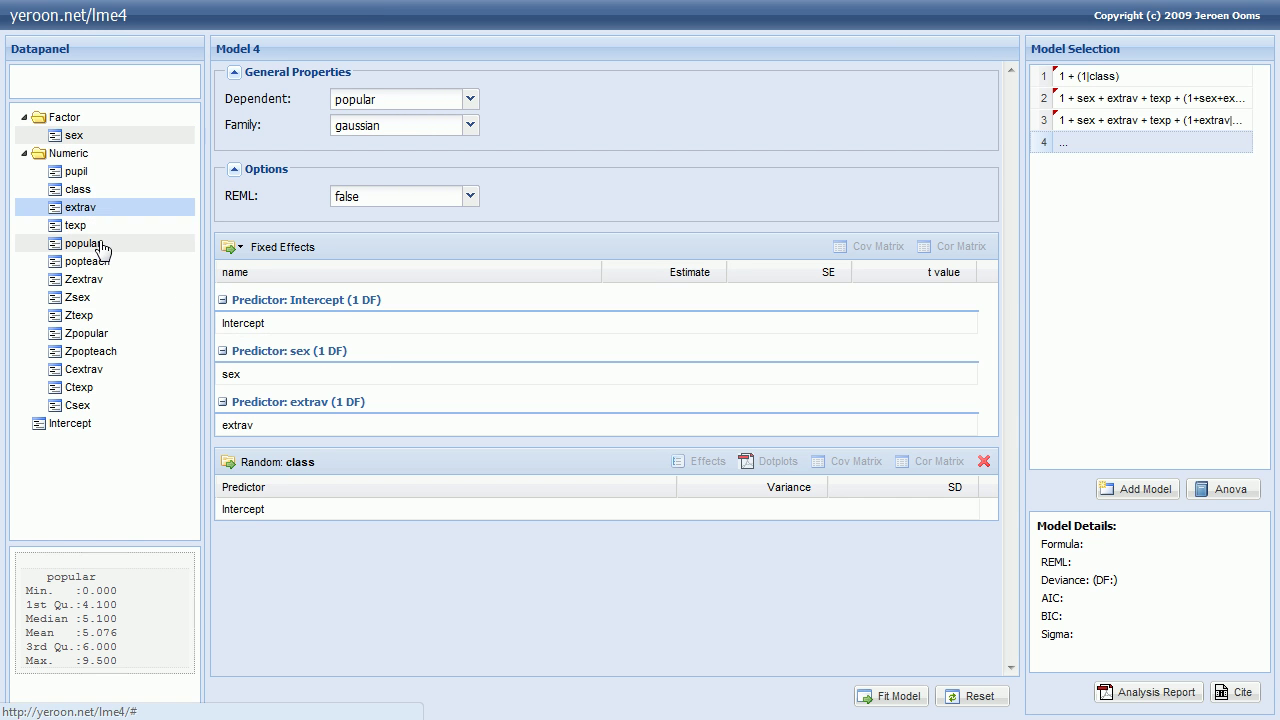
left_click_drag(75, 225, 365, 375)
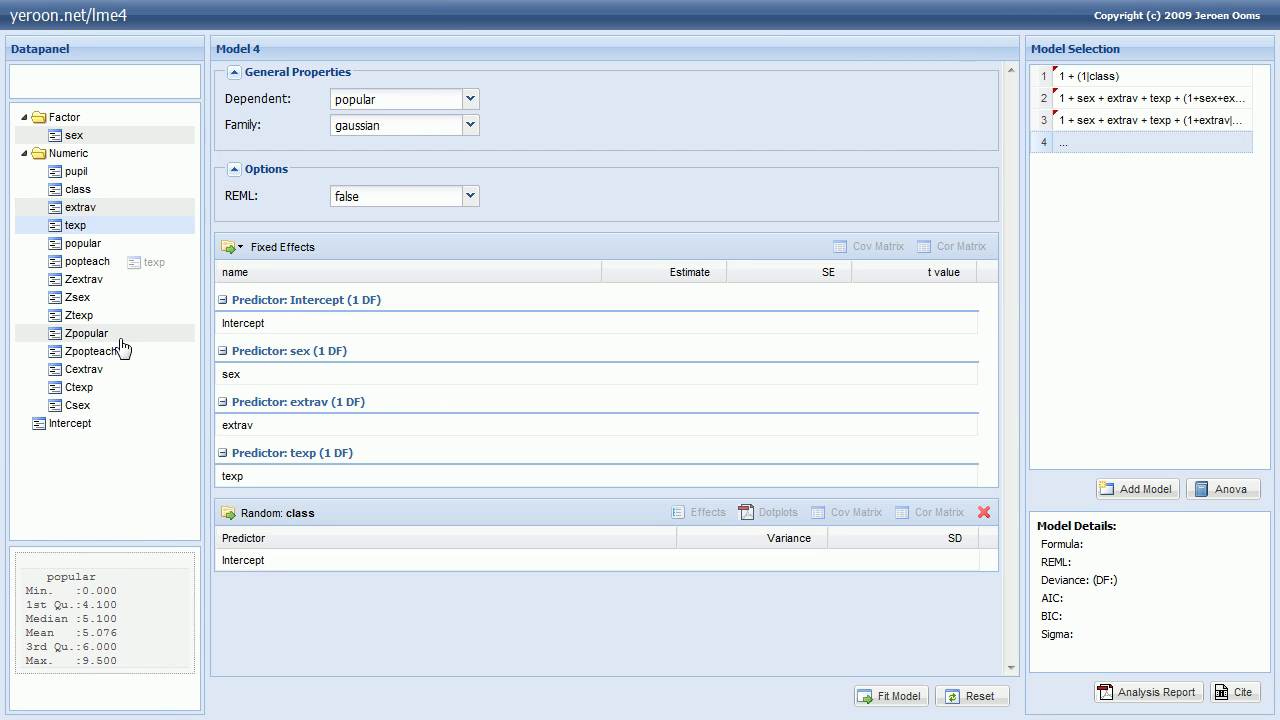
Step: Add extrav as a random slope by class and an extrav:texp interaction fixed effect
left_click(82, 243)
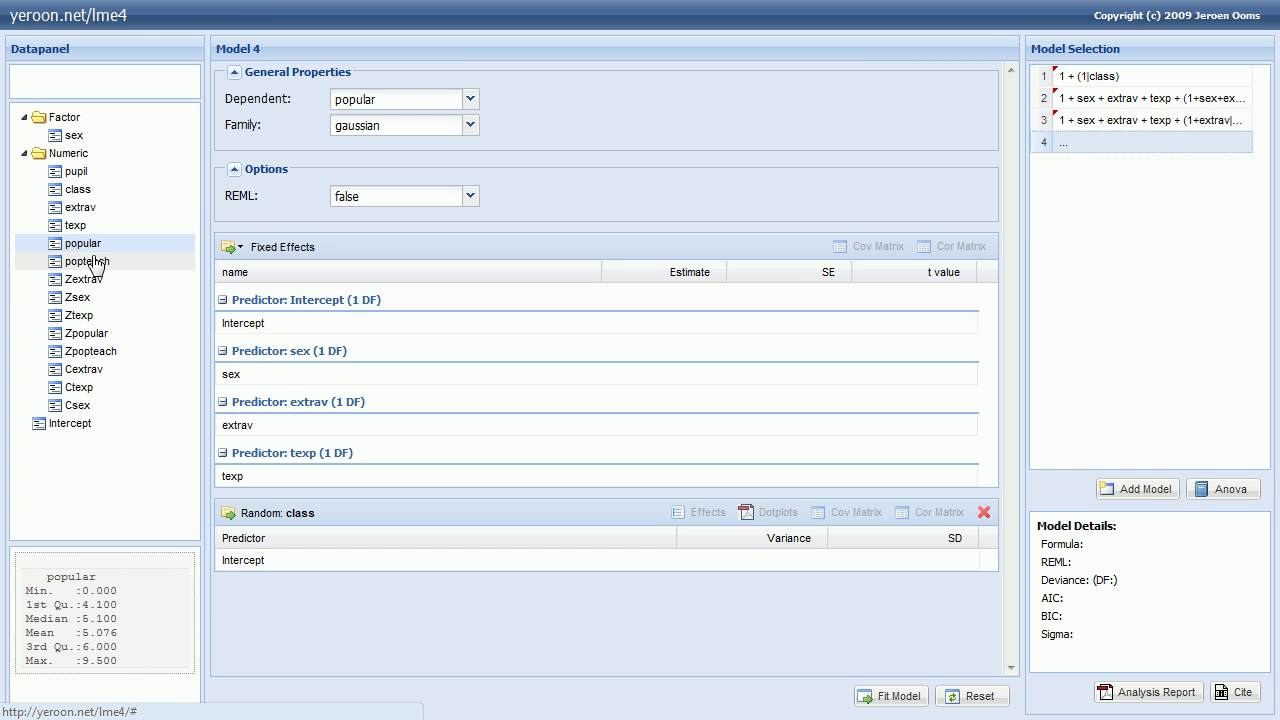
left_click_drag(80, 207, 300, 562)
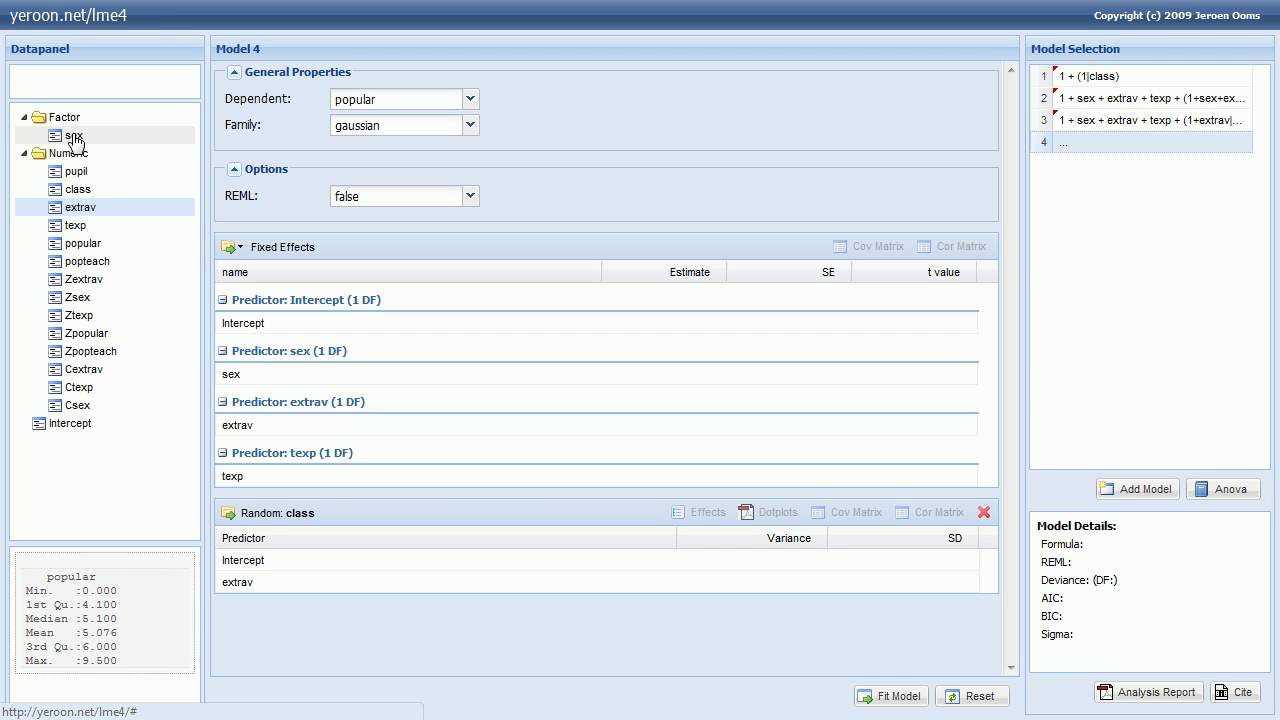
left_click(76, 227, "ctrl")
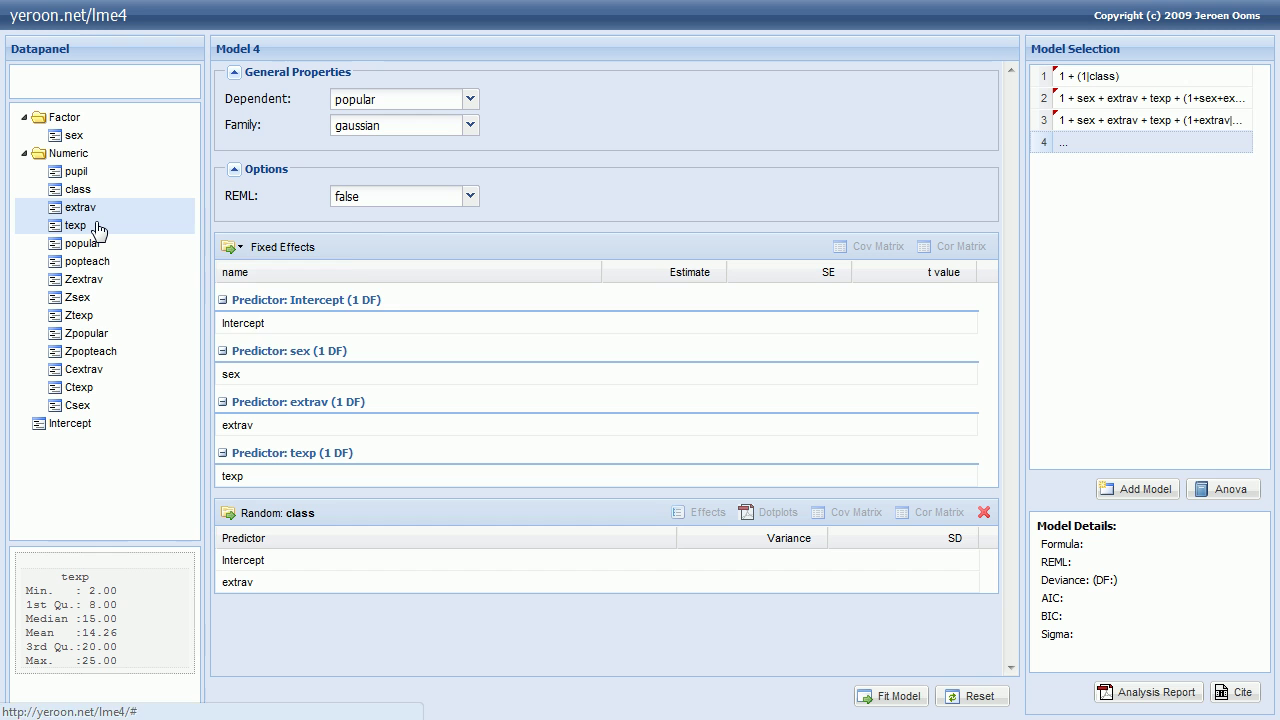
right_click(95, 226)
left_click(186, 294)
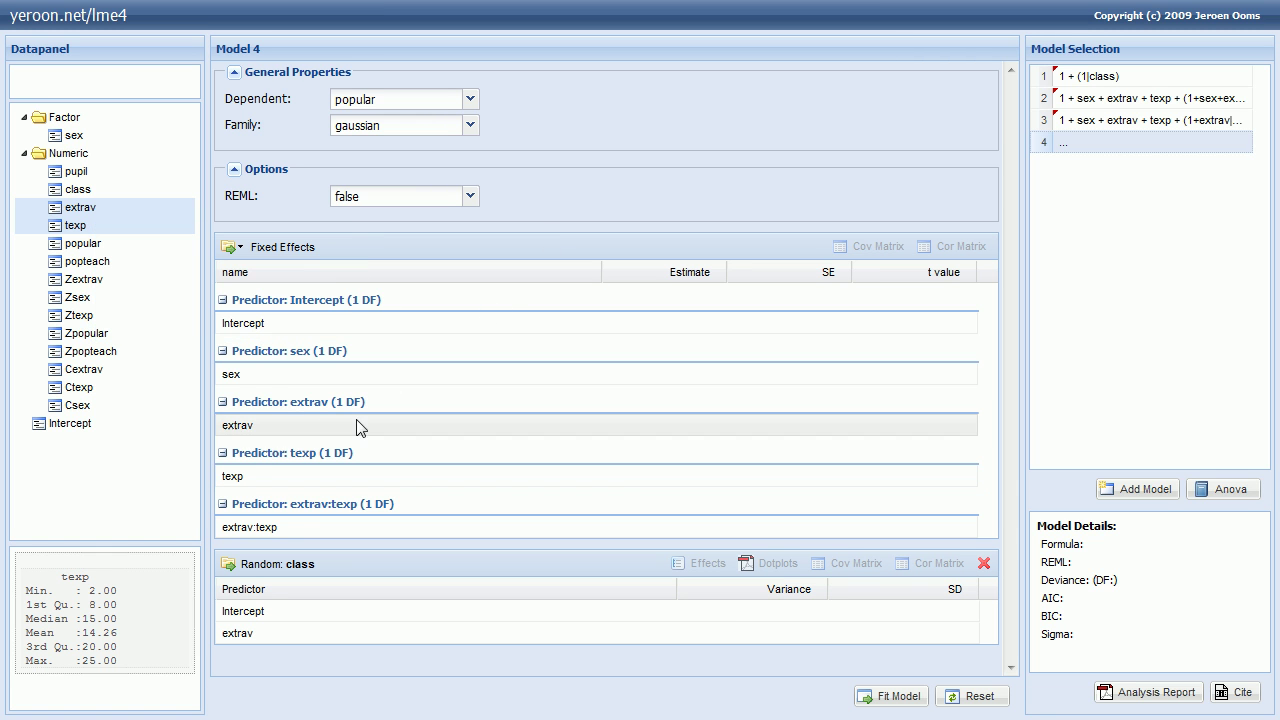
left_click(265, 524)
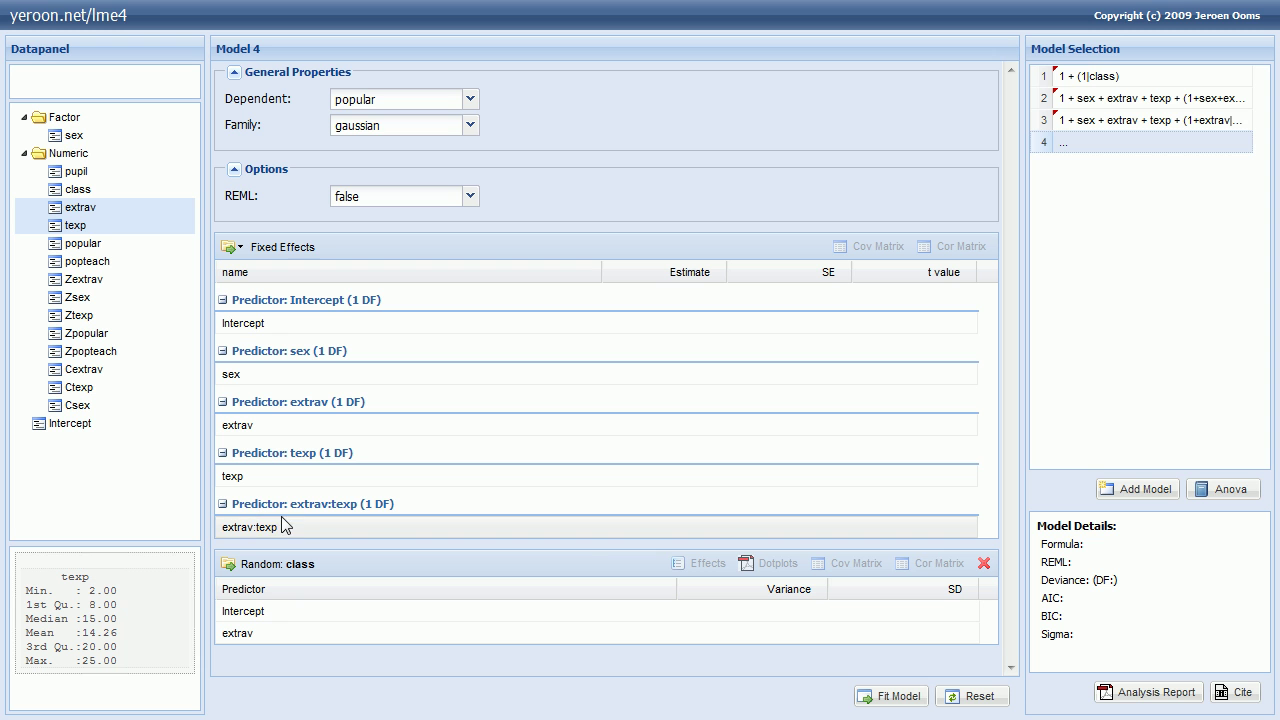
Step: Fit Model 4 and compare its deviance 4747.624 with the book's 4747.6 in Table 2.3
left_click(898, 700)
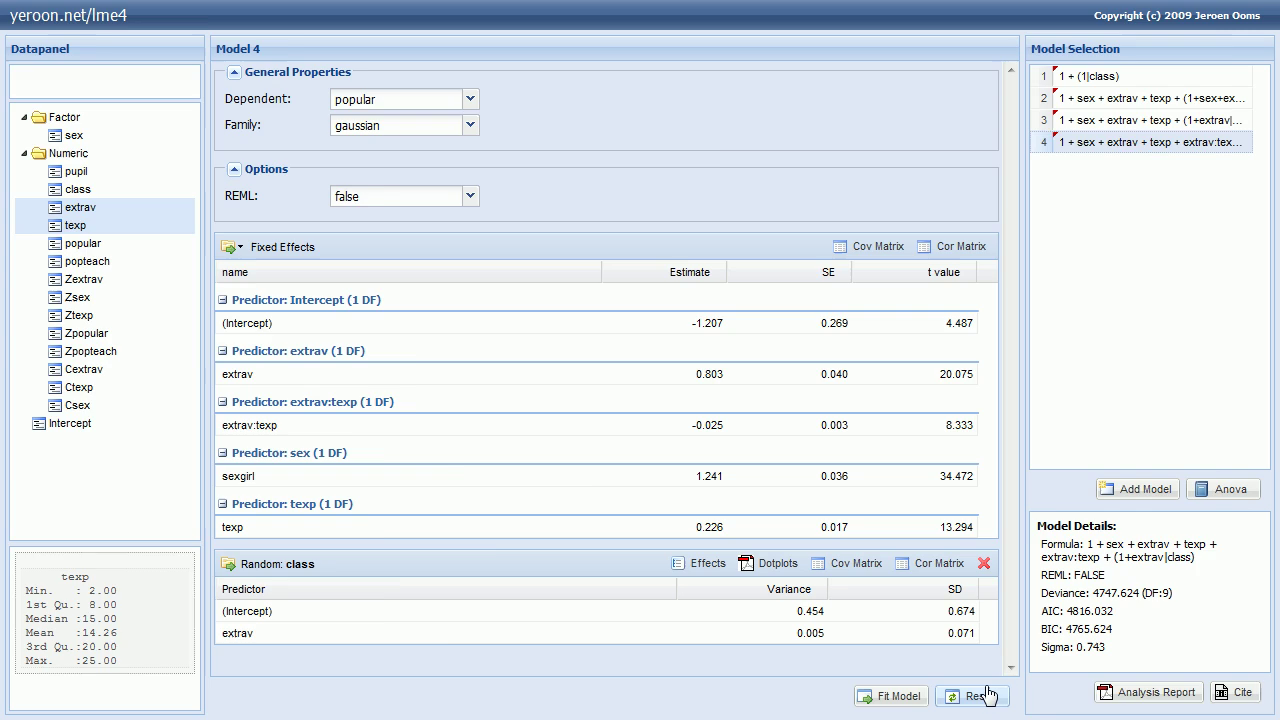
key("alt+Tab")
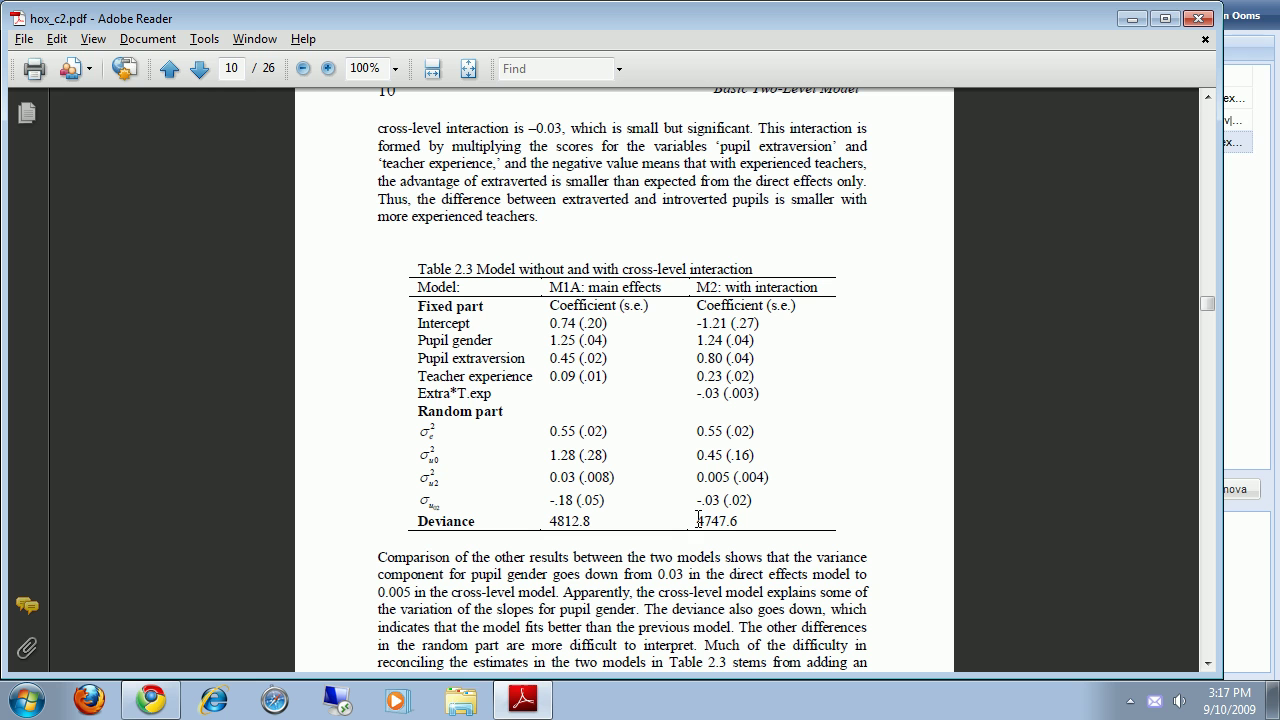
left_click_drag(698, 519, 737, 517)
left_click(766, 521)
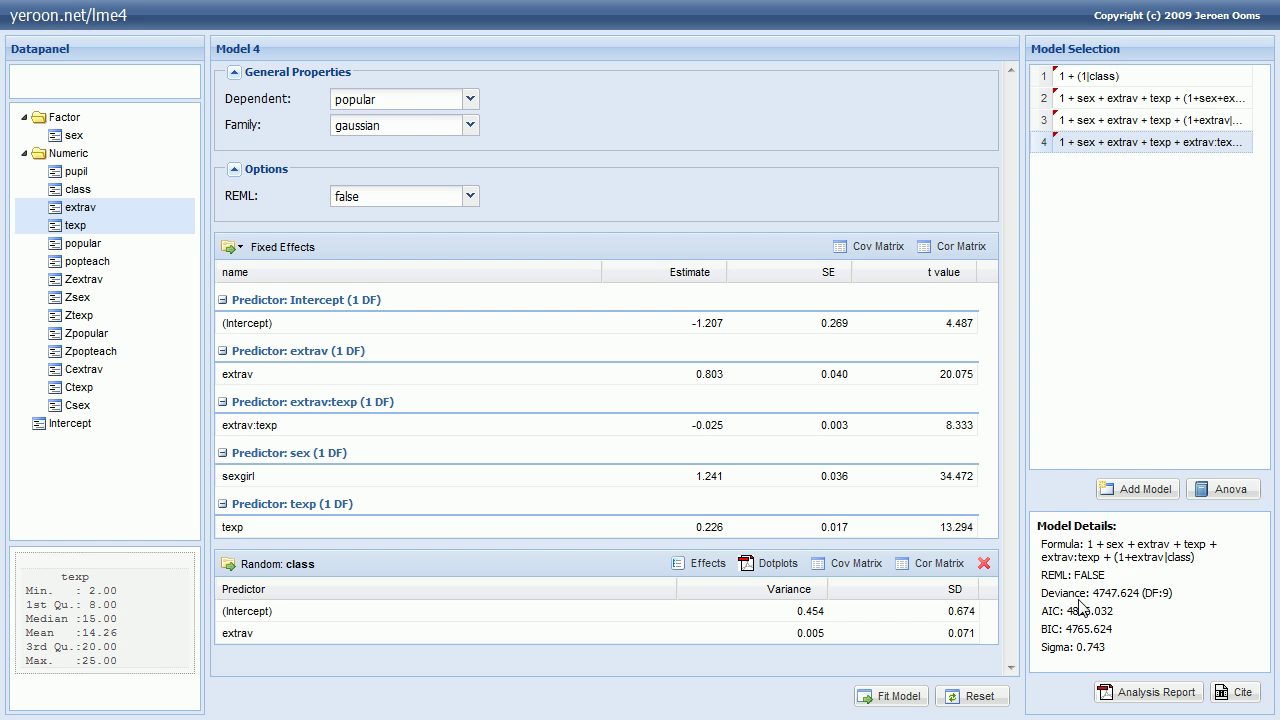
left_click_drag(1090, 583, 1138, 593)
left_click(1138, 593)
left_click(1219, 491)
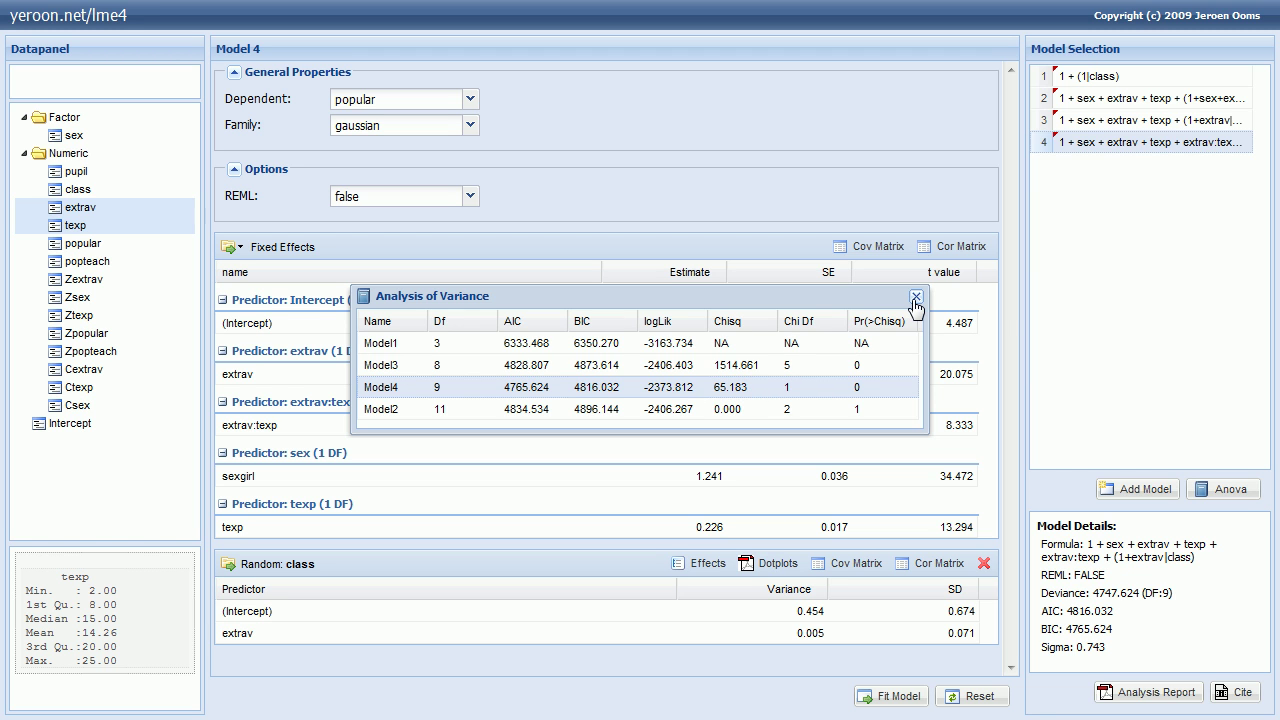
left_click(915, 297)
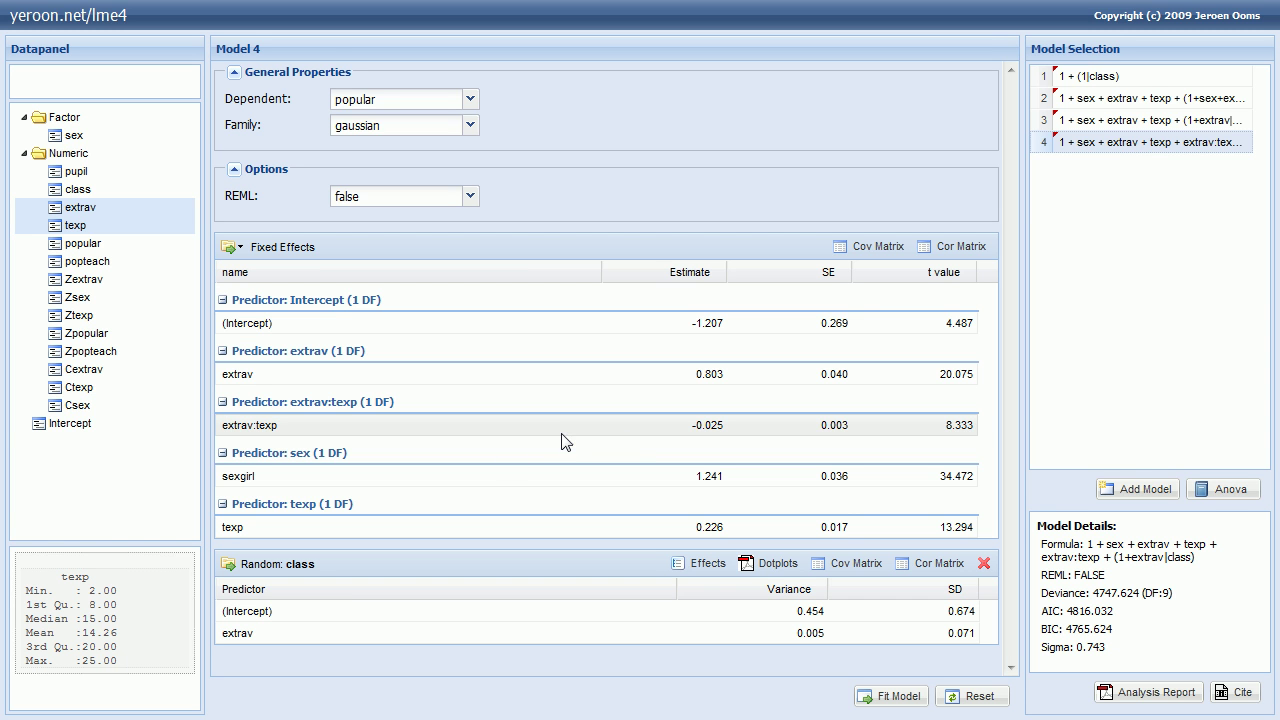
key("alt+Tab")
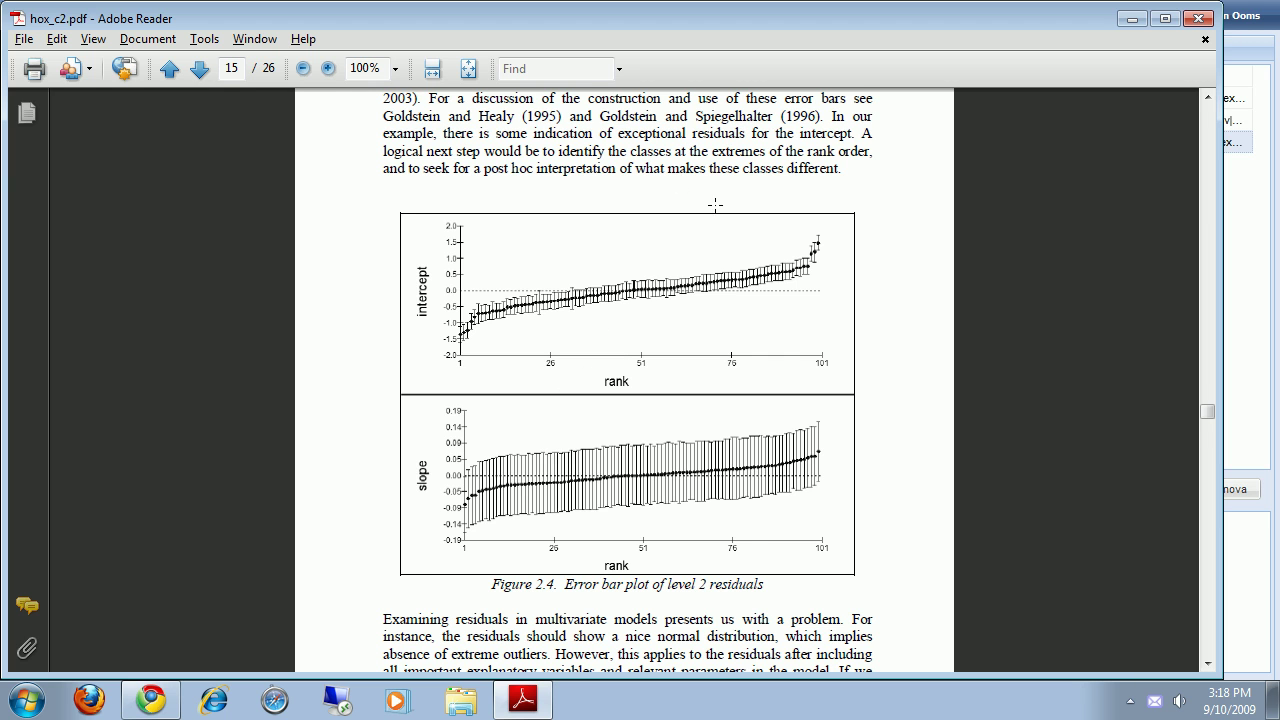
scroll(707, 230, "down", 1)
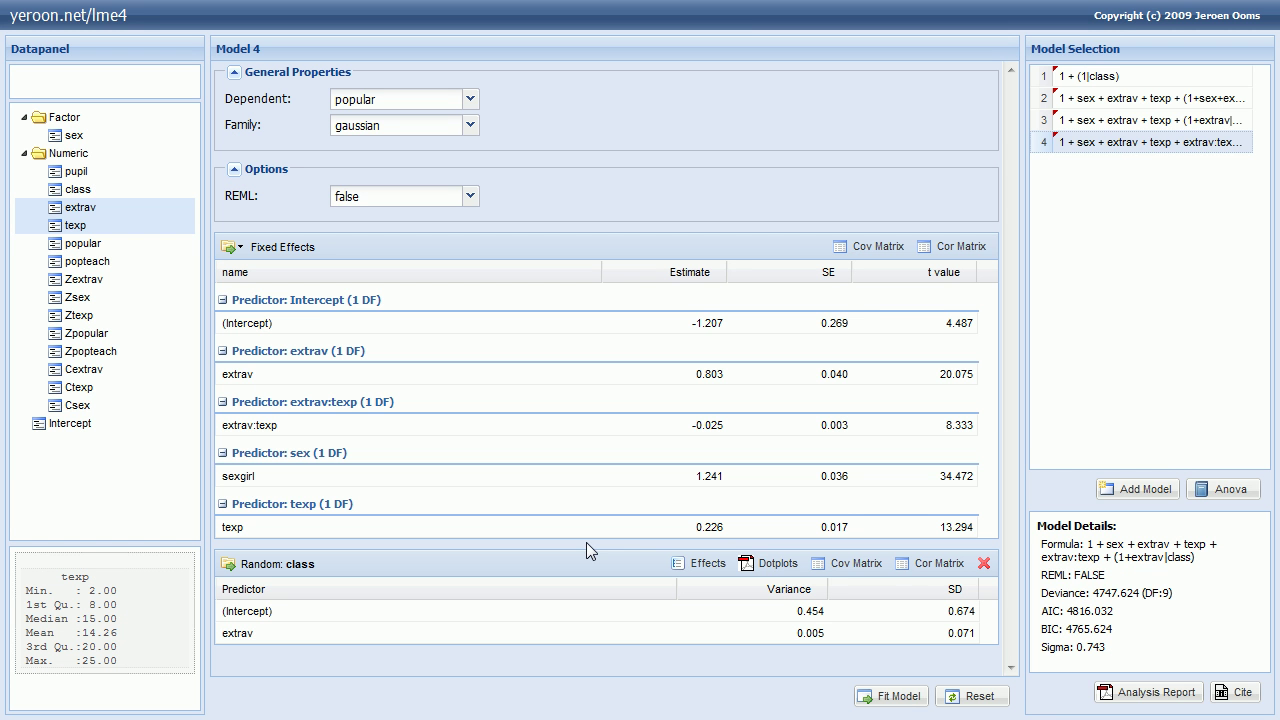
left_click(776, 566)
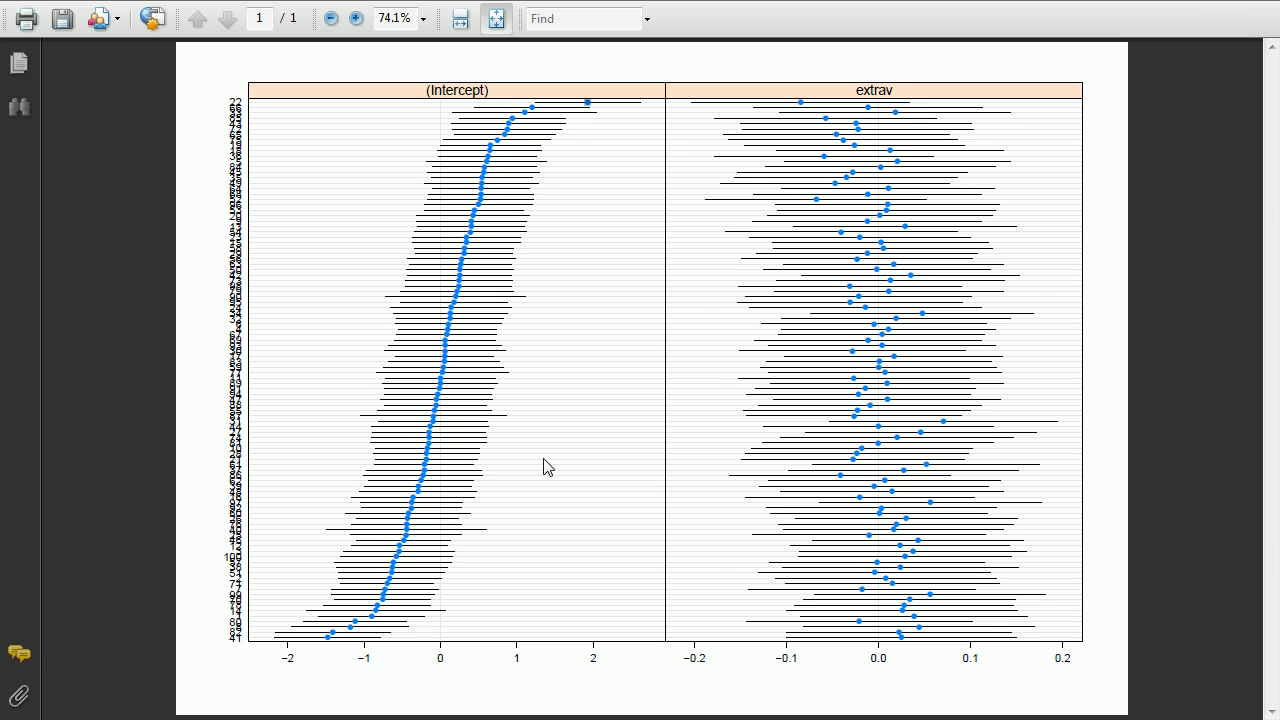
key("alt+Tab")
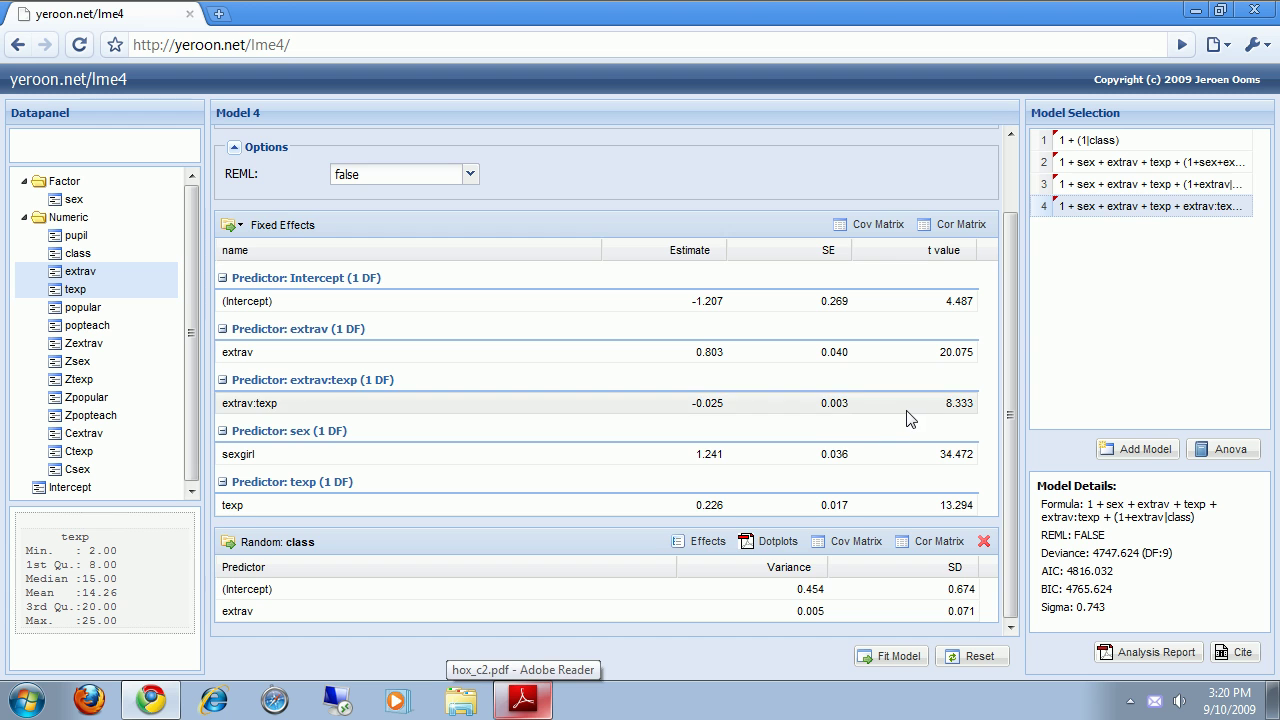
Step: Generate the Analysis Report for all fitted models and open the resulting lme4 Model Report PDF
scroll(1012, 378, "up", 1)
scroll(1012, 378, "up", 1)
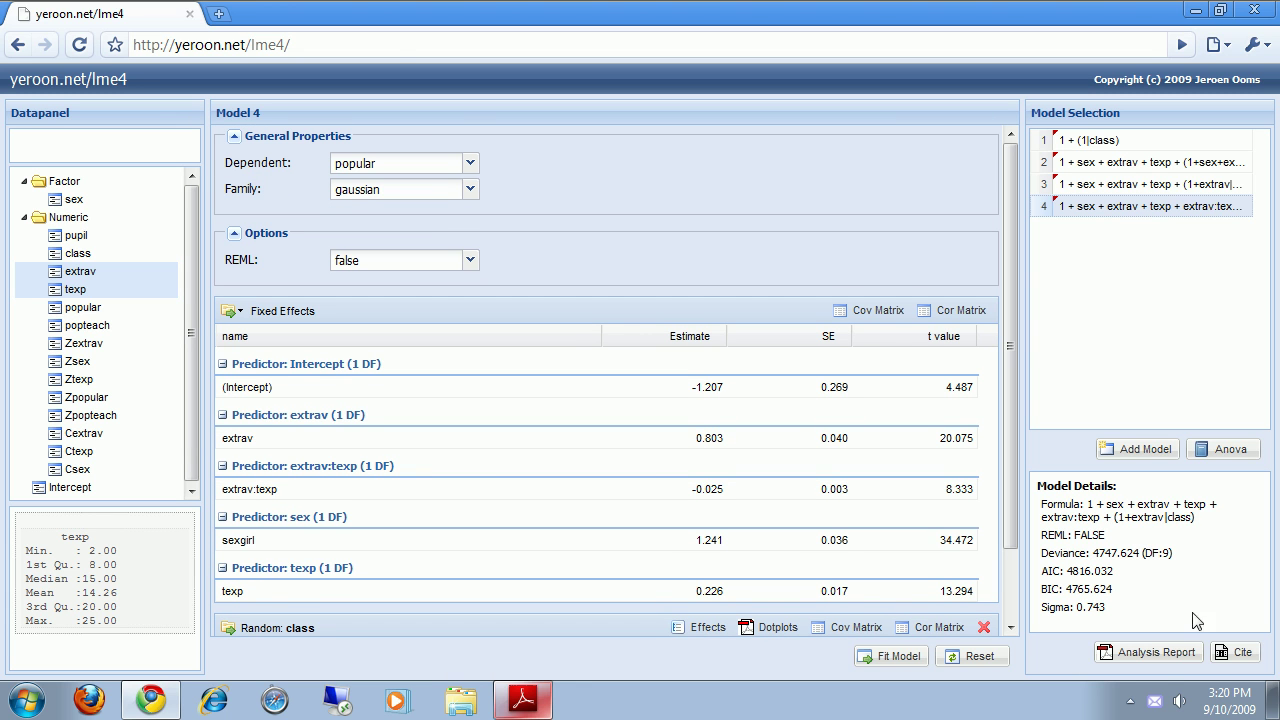
left_click(1155, 658)
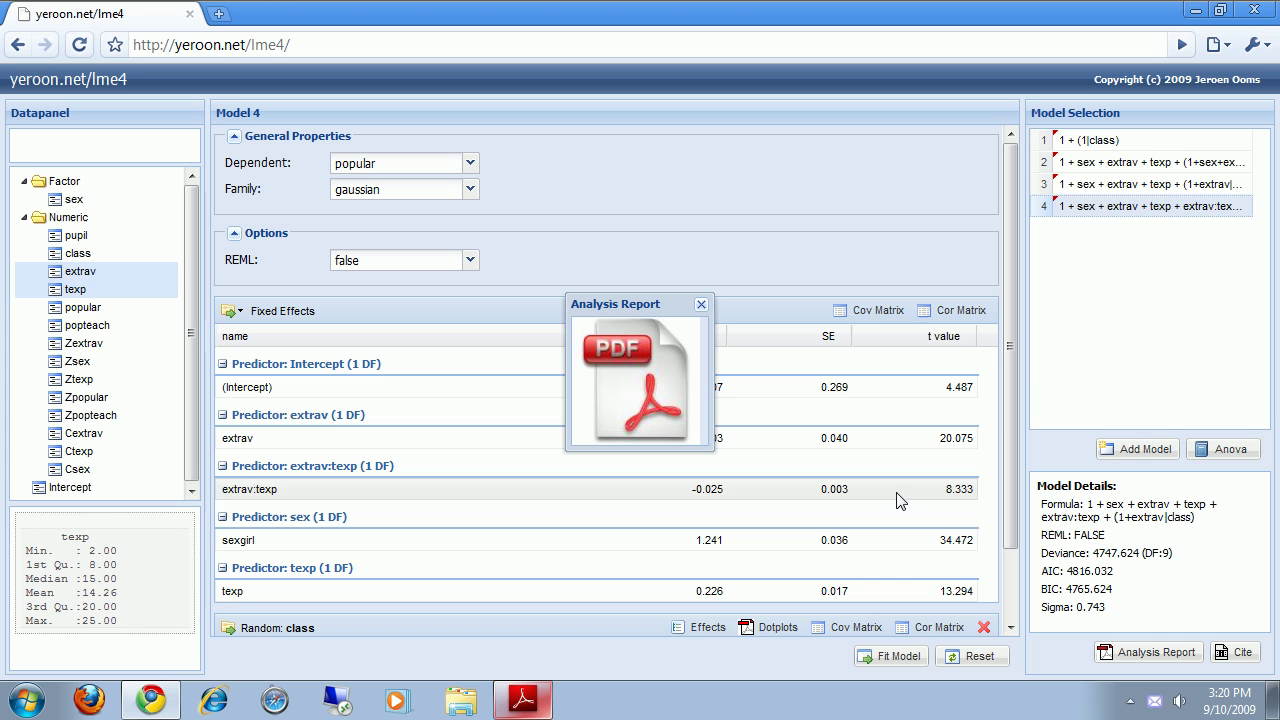
left_click(641, 374)
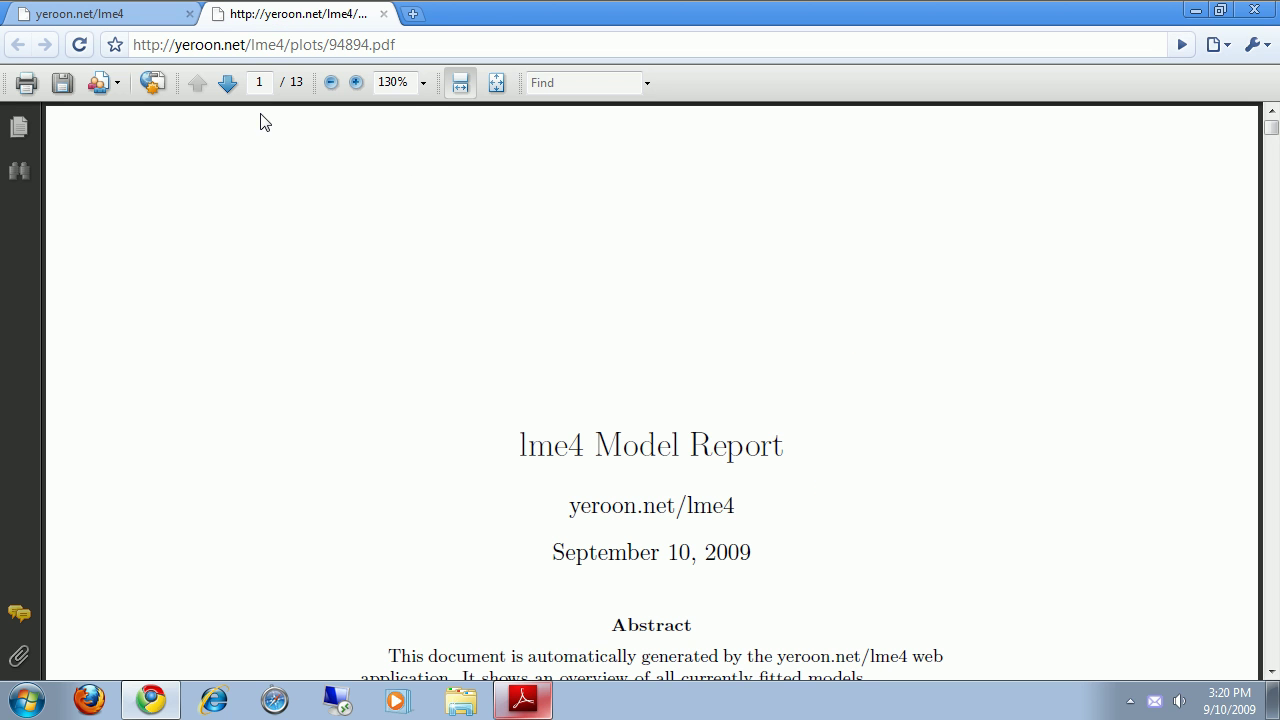
Step: View the Model Report at 100% zoom through Model 4's fixed effects, then close it and the popup
left_click(424, 83)
left_click(433, 199)
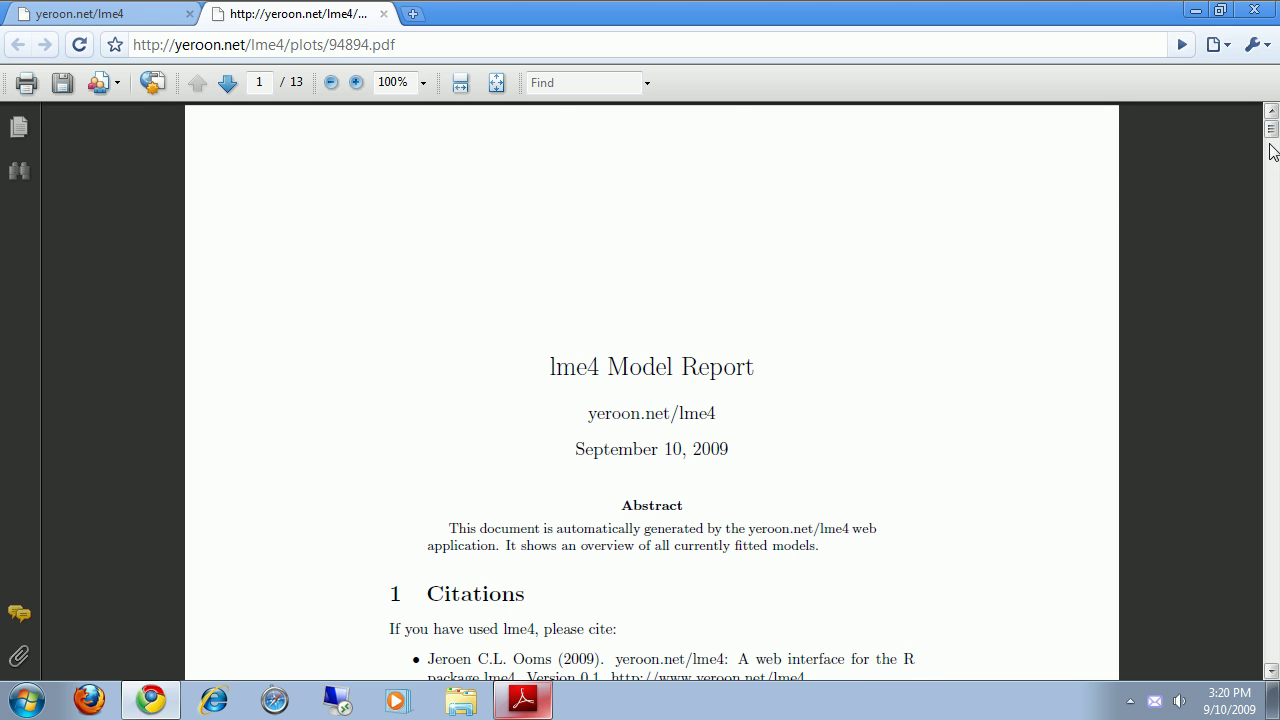
left_click_drag(1271, 128, 1273, 592)
left_click(383, 14)
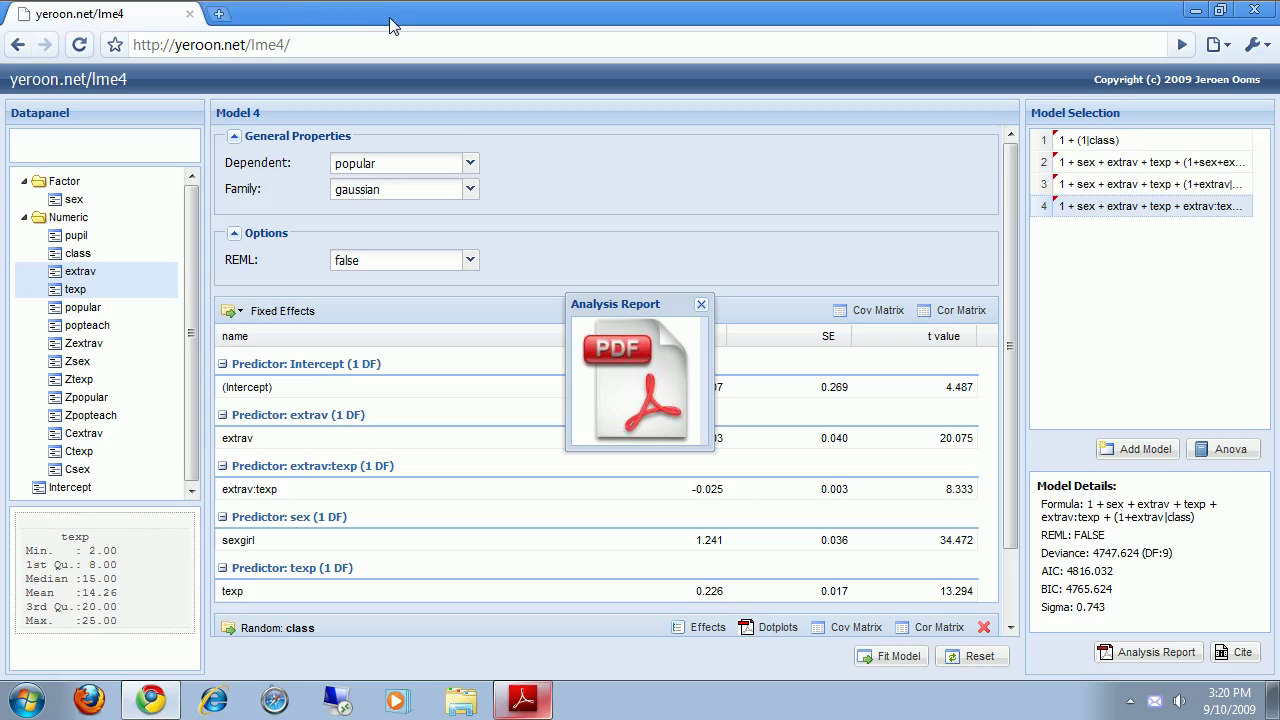
left_click(701, 304)
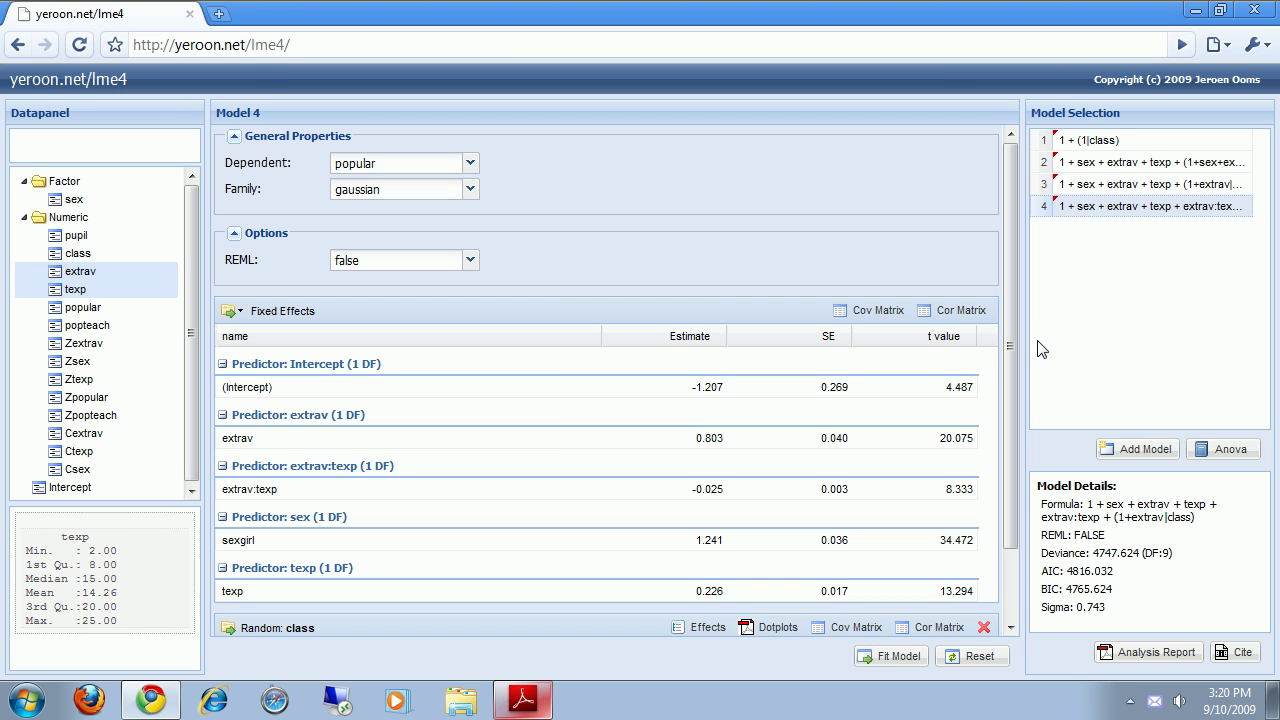